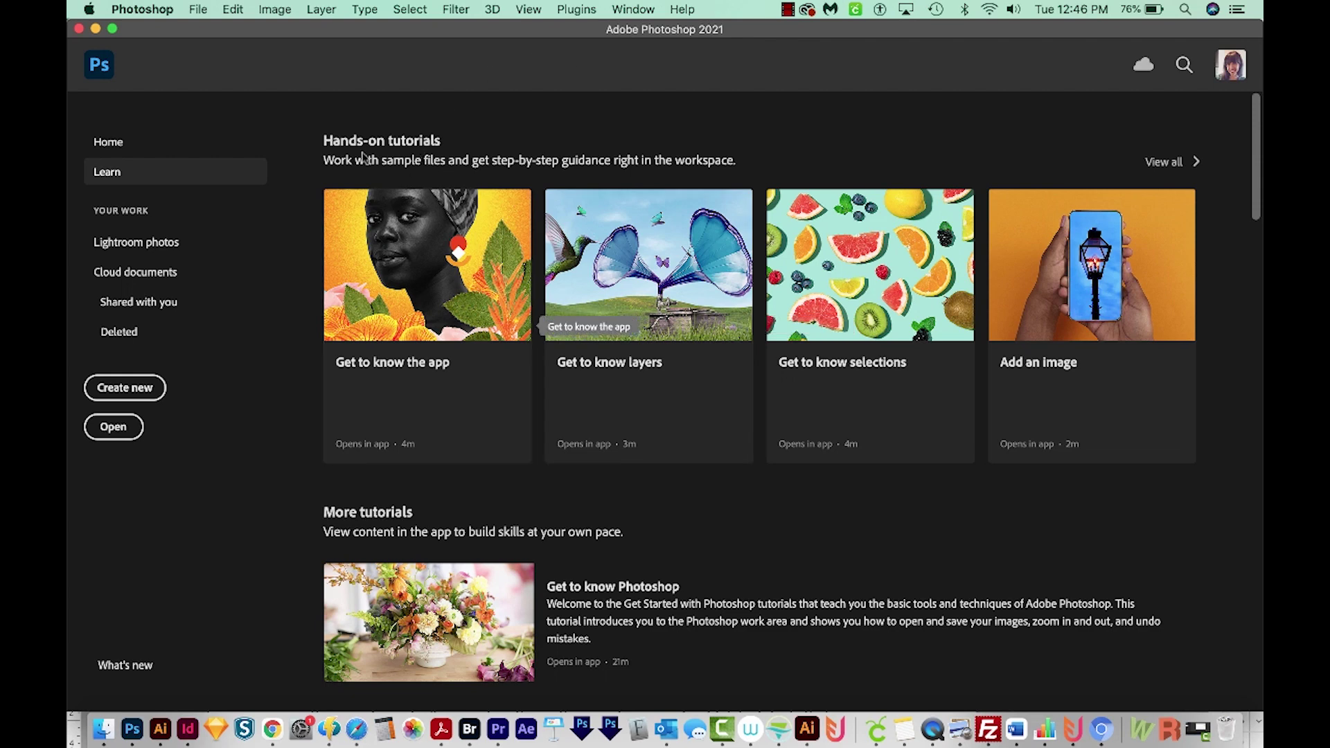
Create a Web Most Common document at 1366×768 px, 72 ppi, with artboards on
left_click(122, 389)
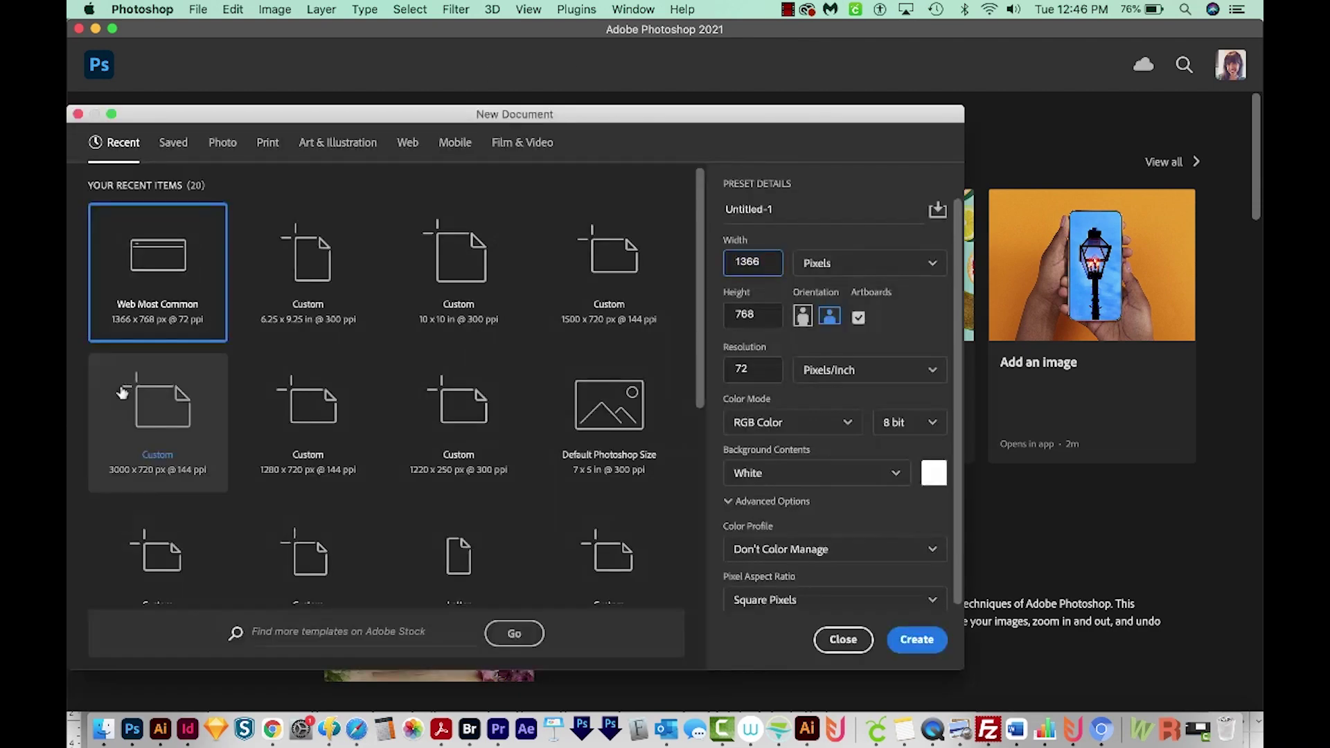
left_click(407, 141)
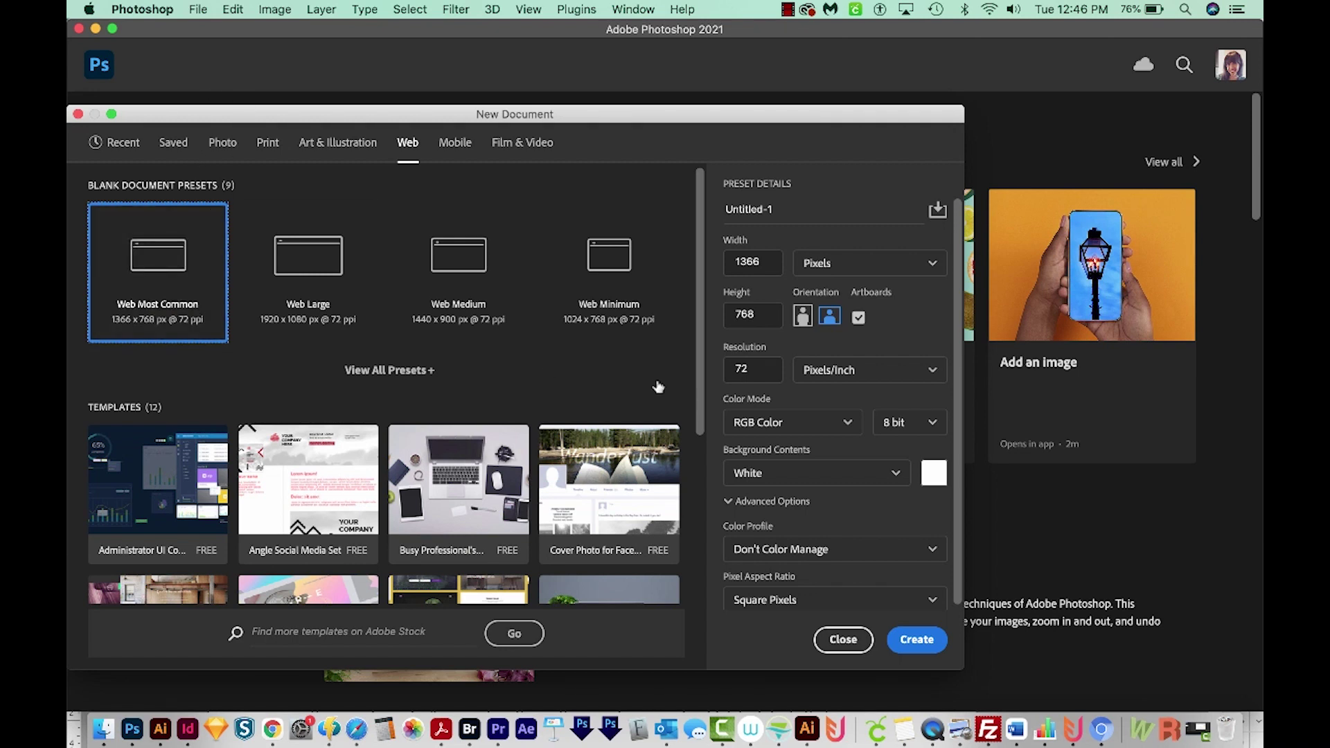
left_click(917, 640)
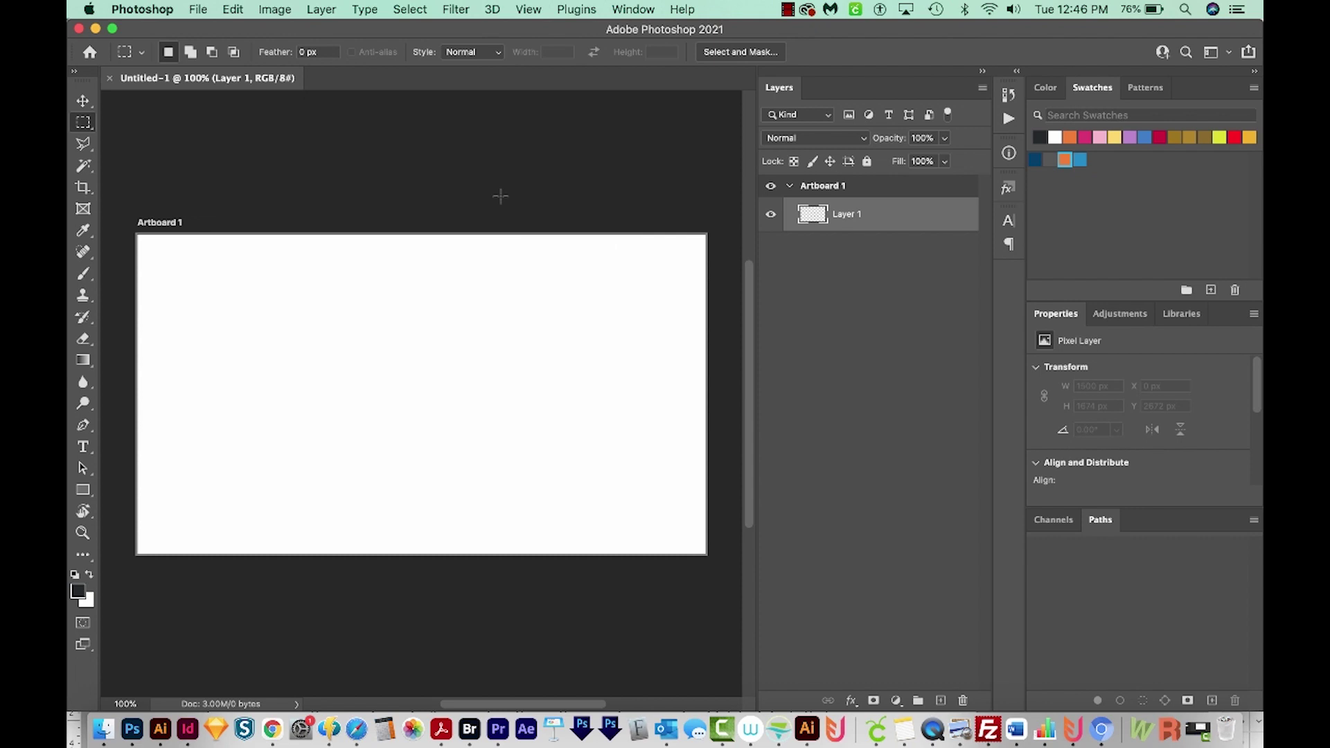
Show the Gradients panel from the Window menu and expand the Pinks gradient folder
left_click(633, 9)
left_click(671, 290)
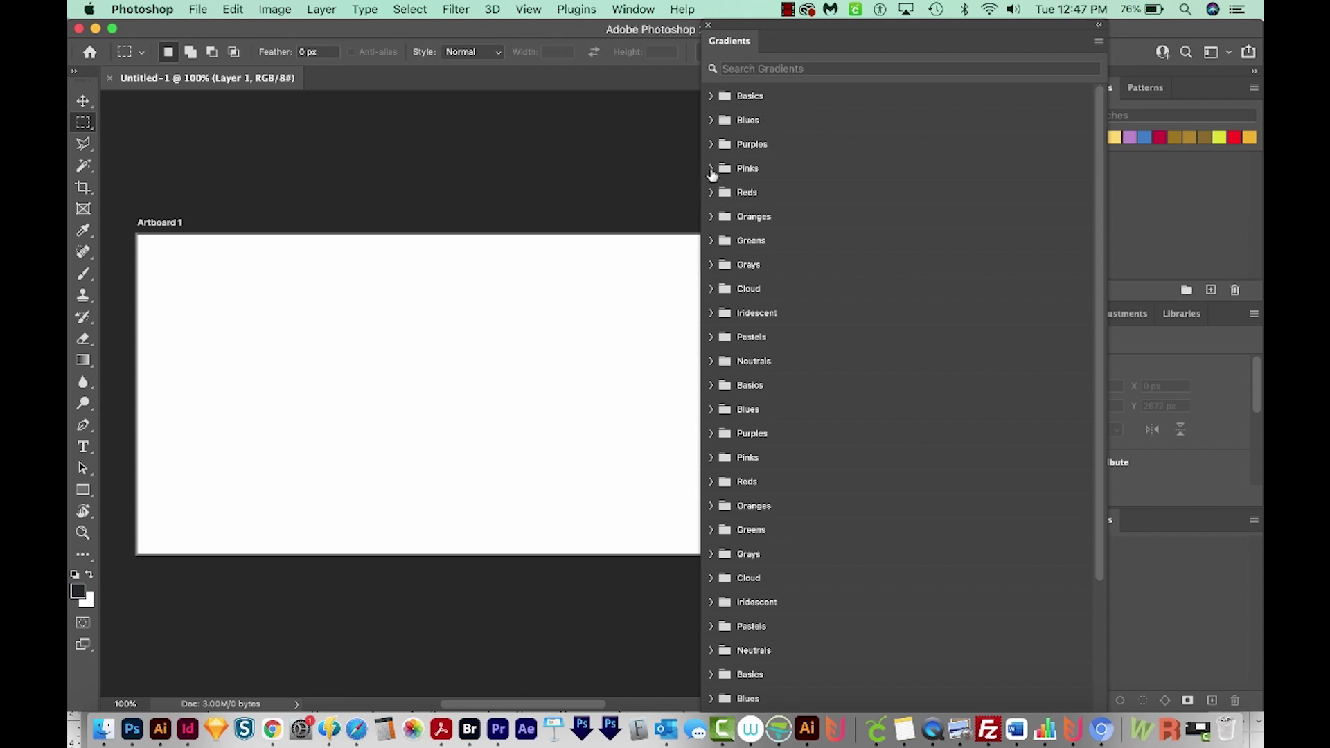
left_click(711, 168)
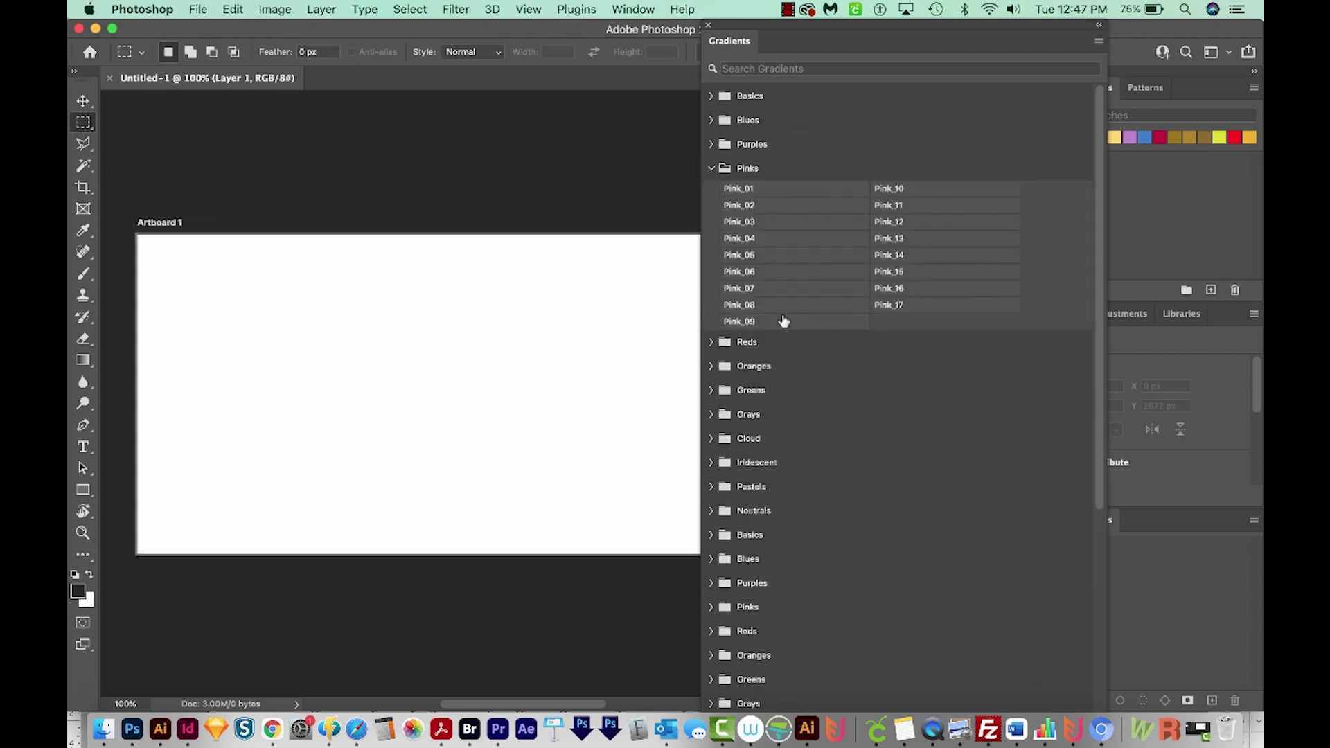
left_click(711, 169)
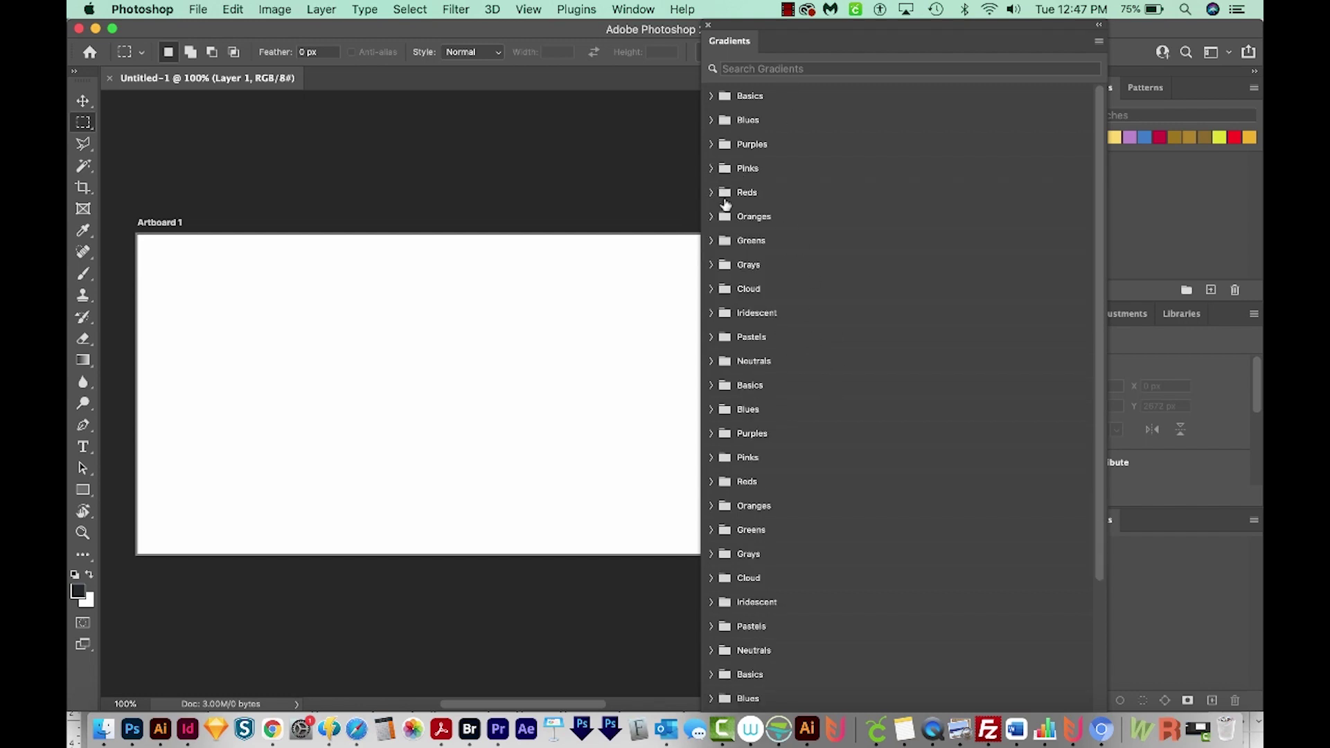
left_click(709, 169)
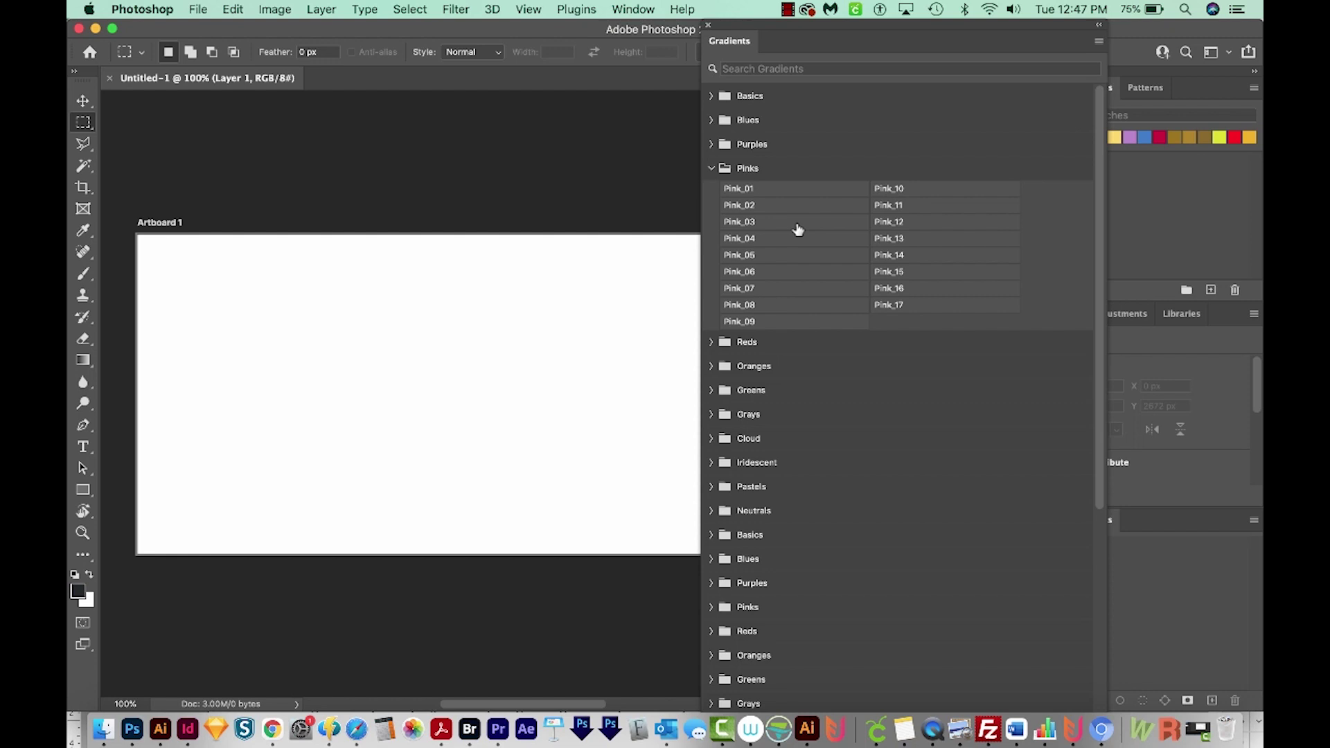
Switch the Gradients panel to Small Thumbnail view and toggle the Purples folder
left_click(1099, 43)
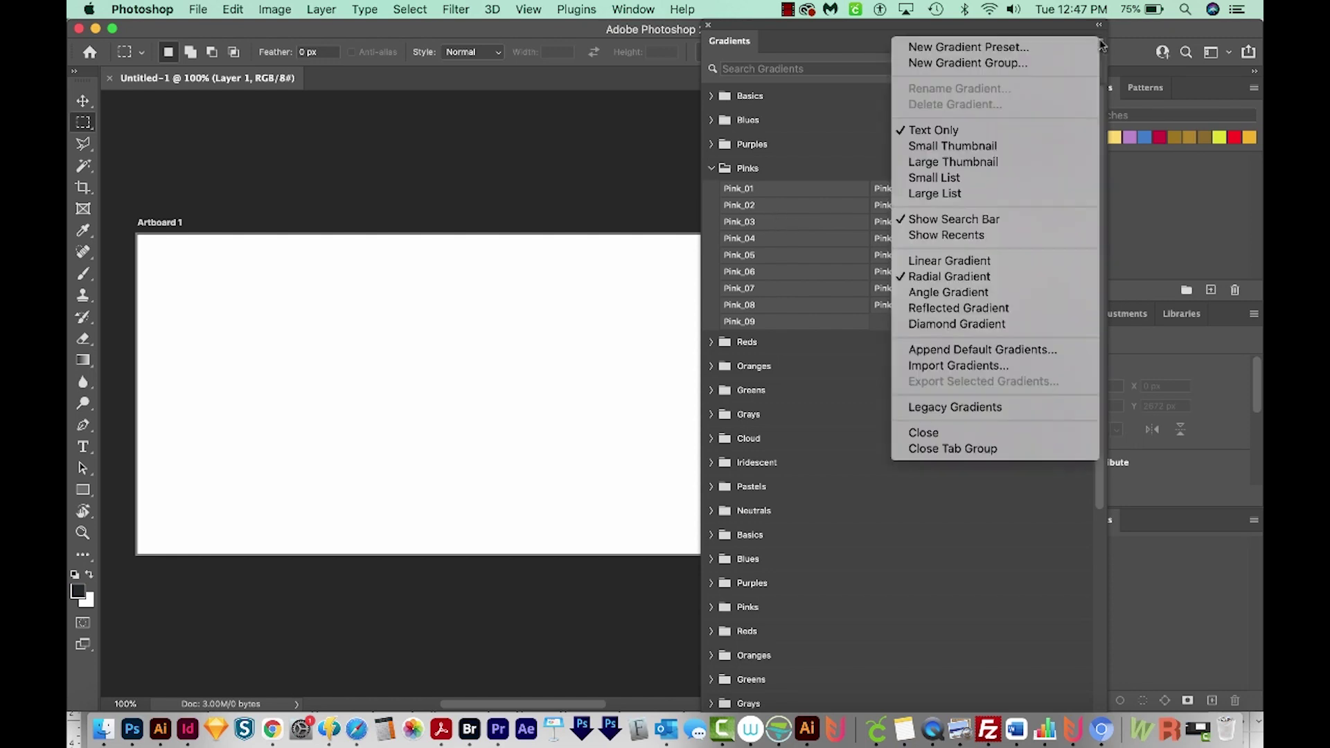
left_click(947, 147)
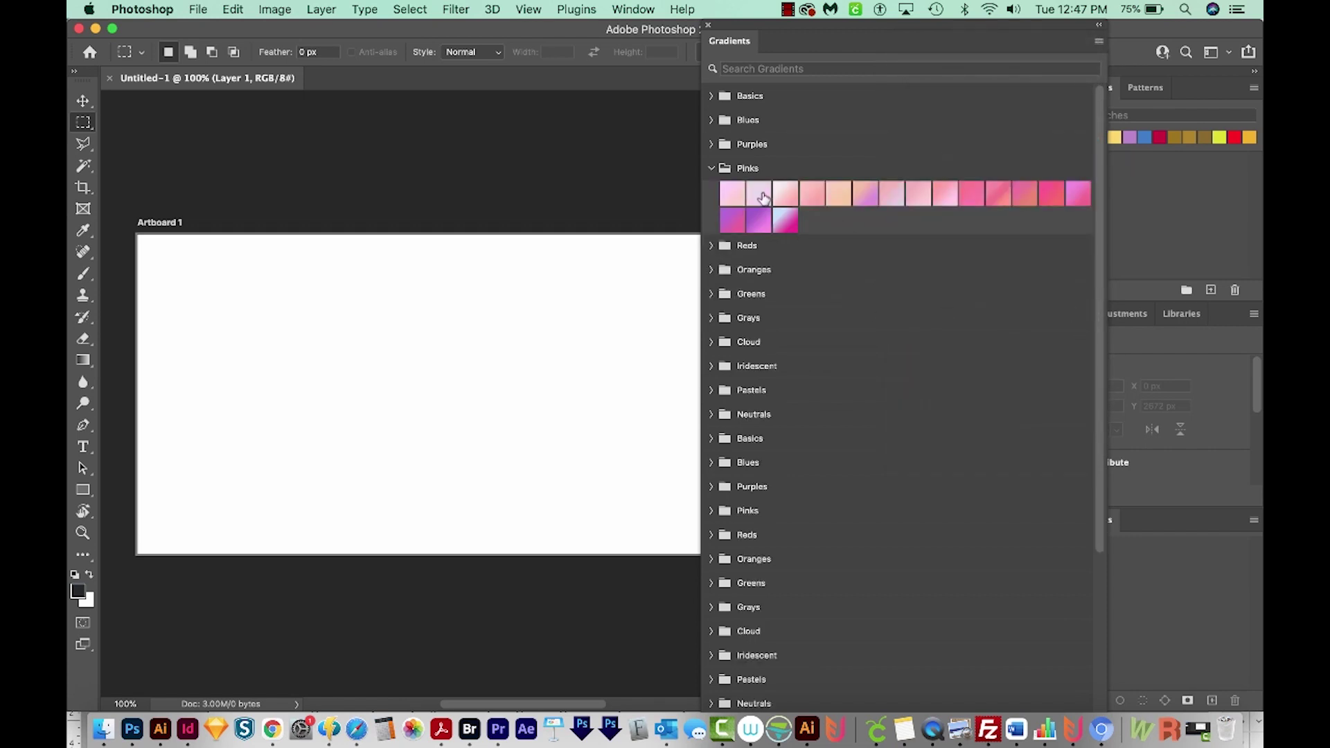
left_click(709, 145)
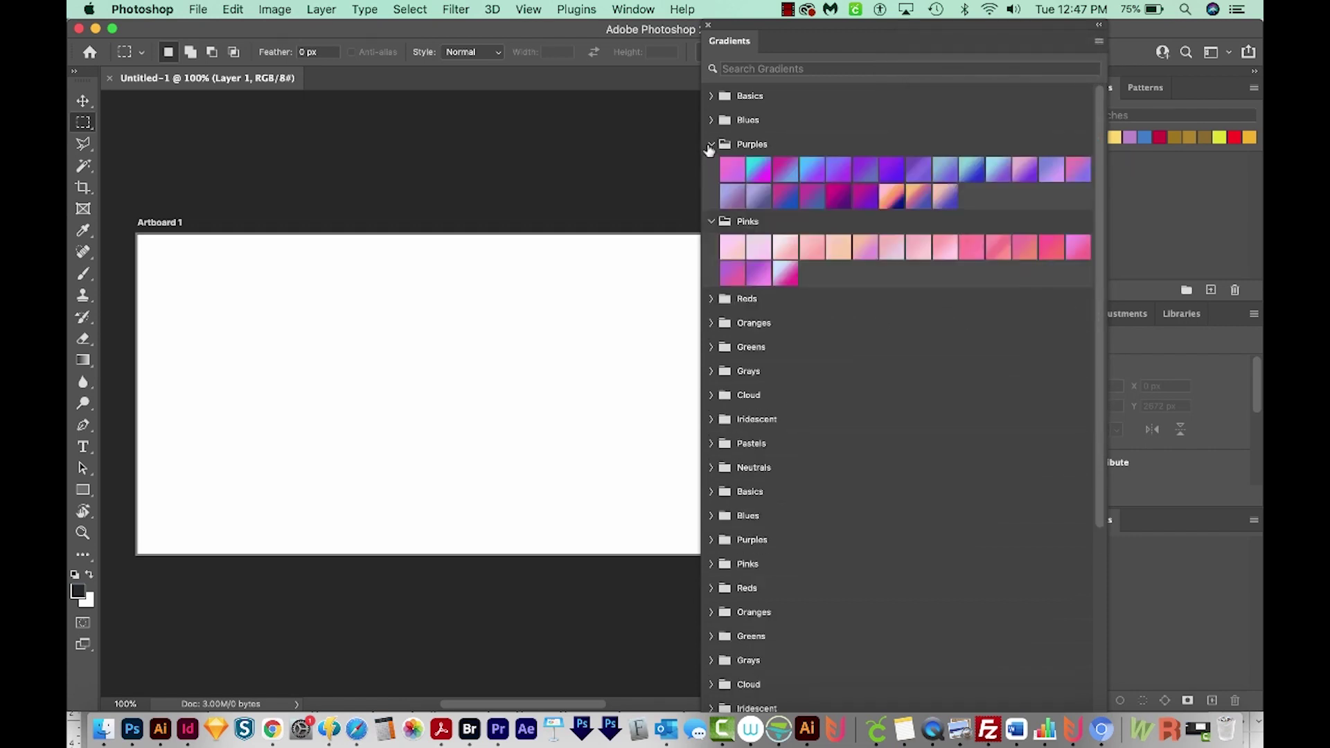
left_click(710, 145)
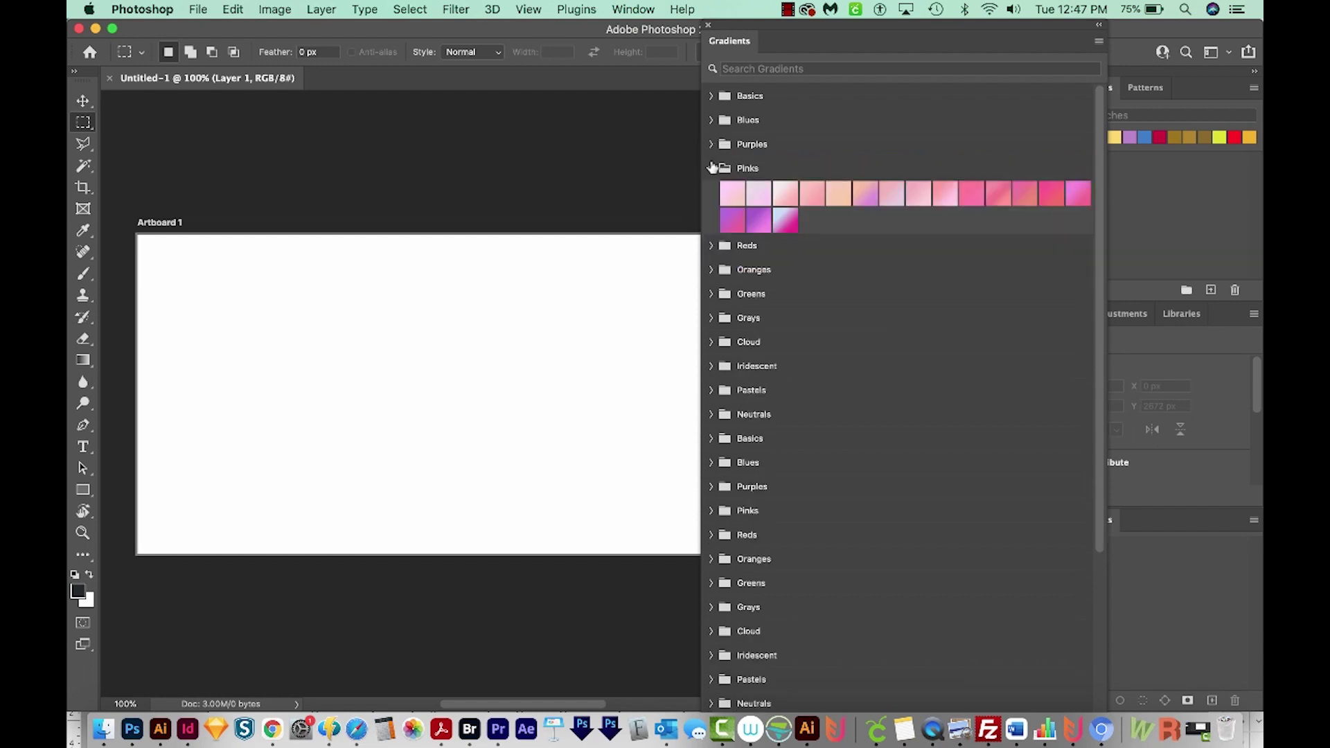
left_click(1098, 41)
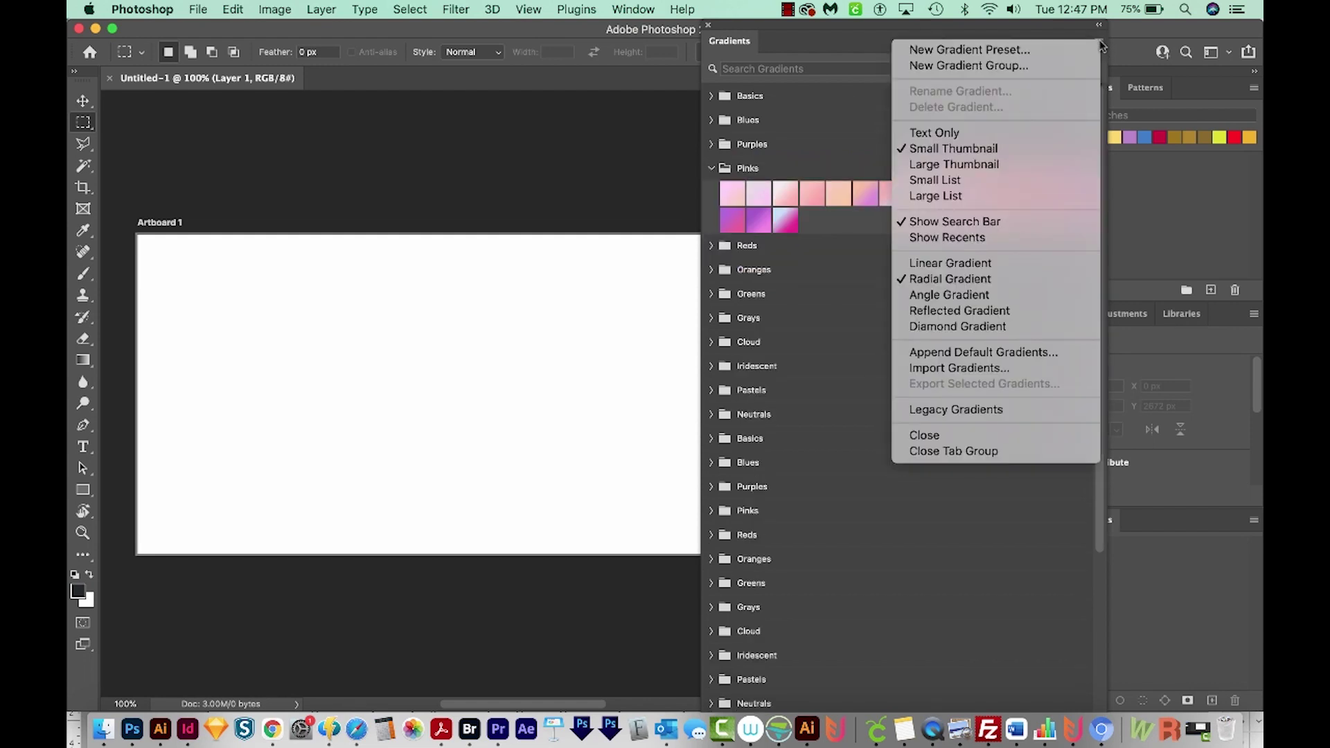
Turn on Show Recents and expand all gradient folders at once
left_click(925, 239)
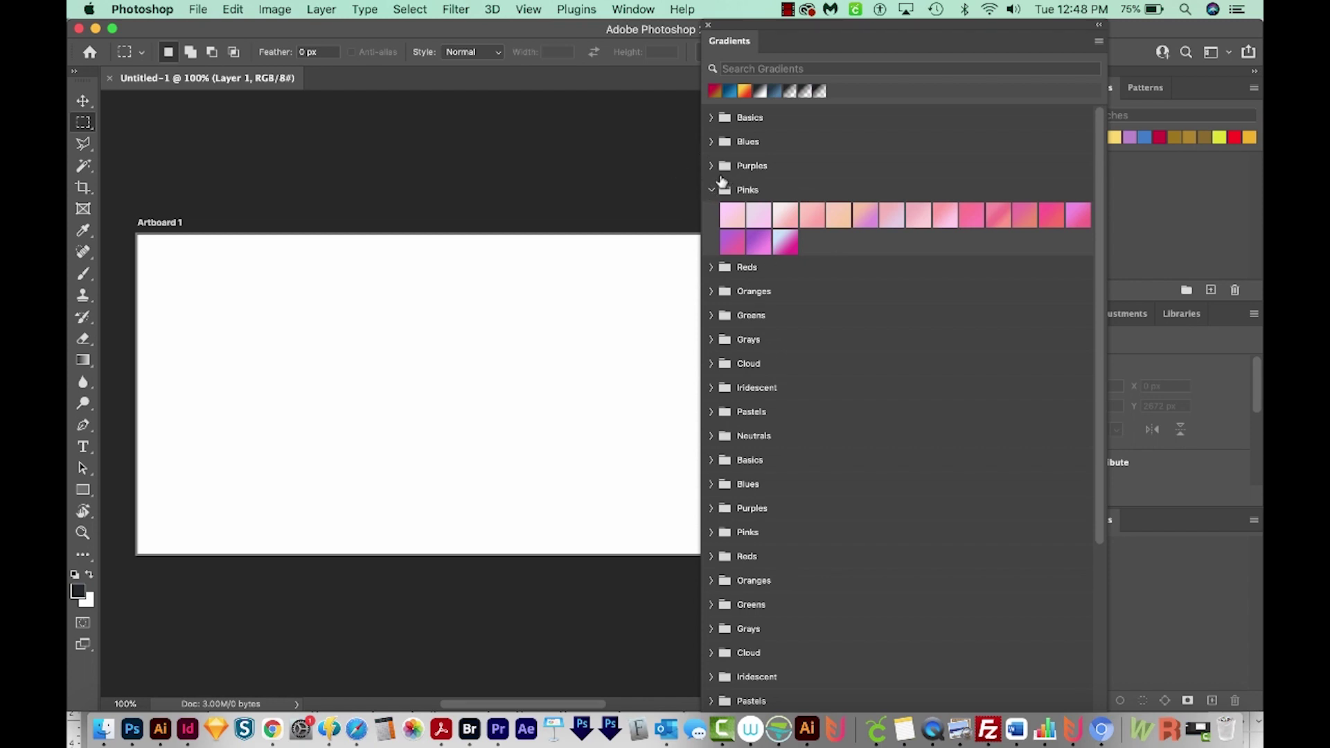
left_click(711, 118, "super")
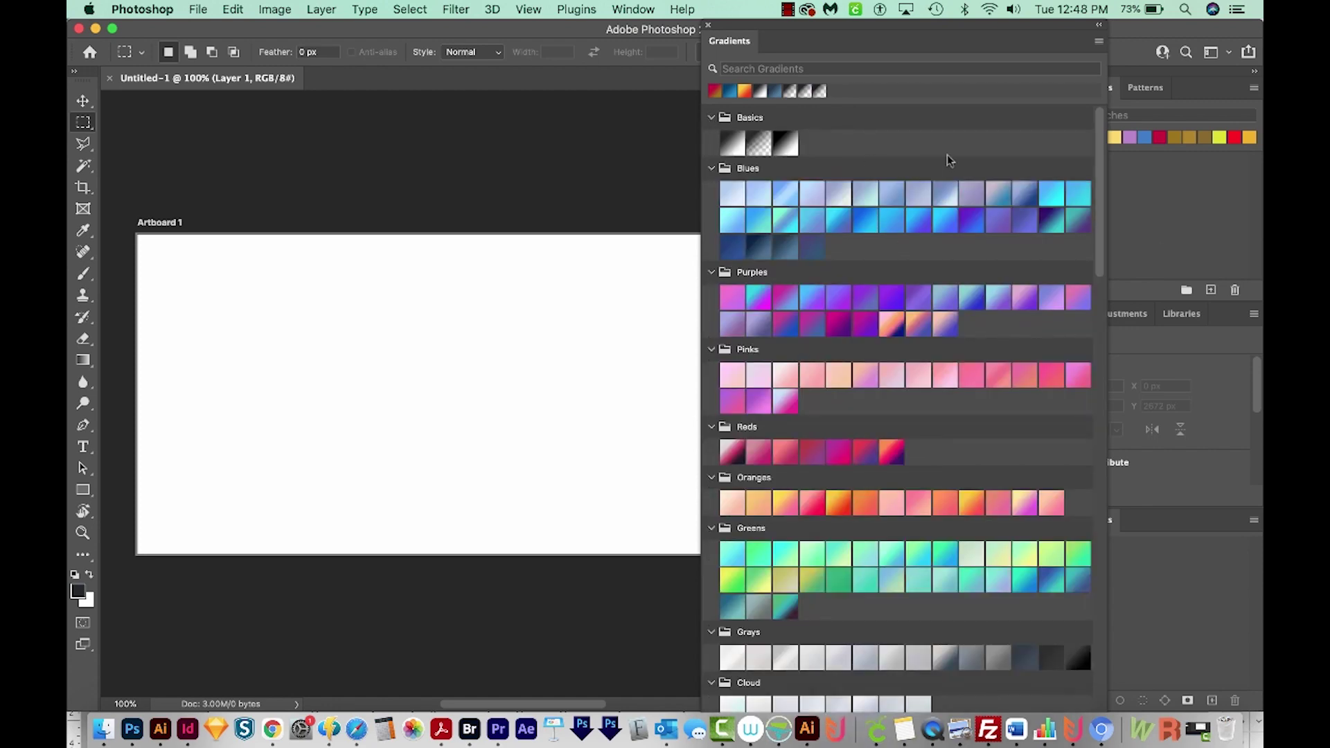
scroll(1087, 139, "down", 8)
scroll(1095, 155, "up", 8)
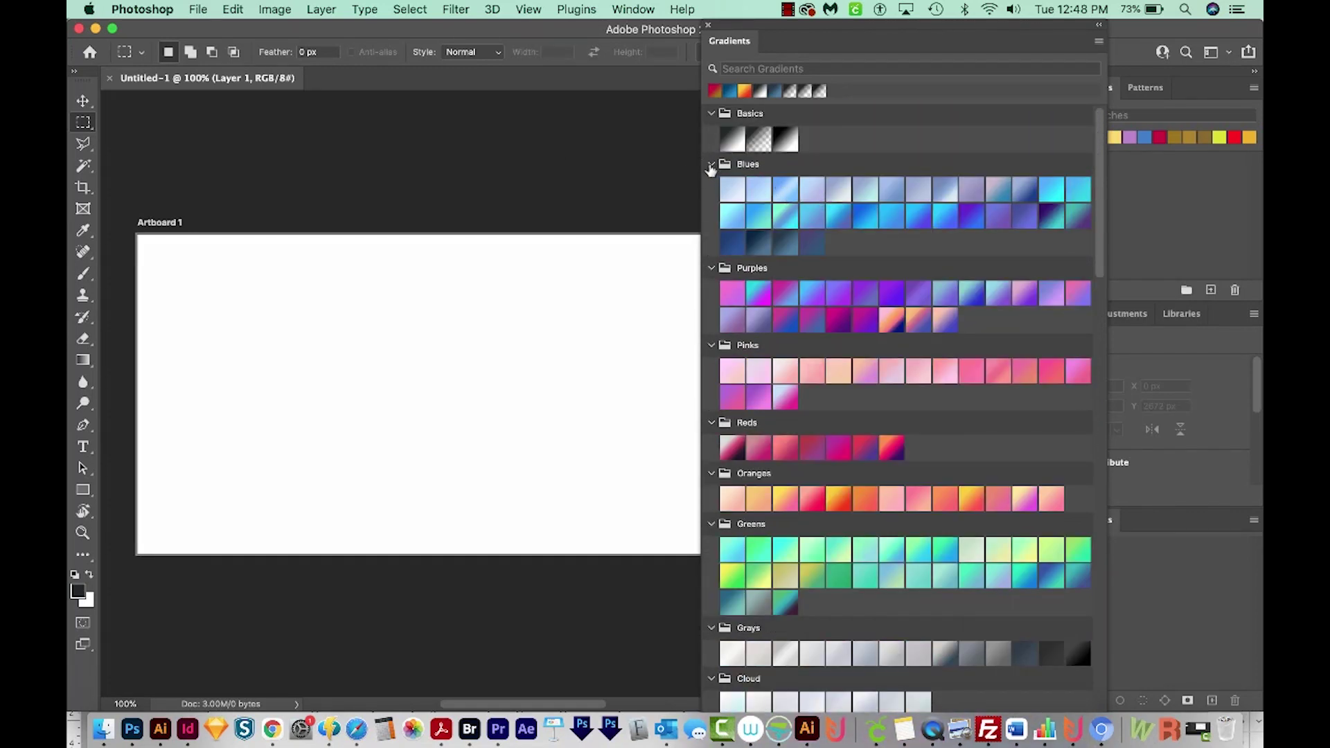
Toggle all gradient folders together, ending with every folder collapsed
left_click(710, 166, "super")
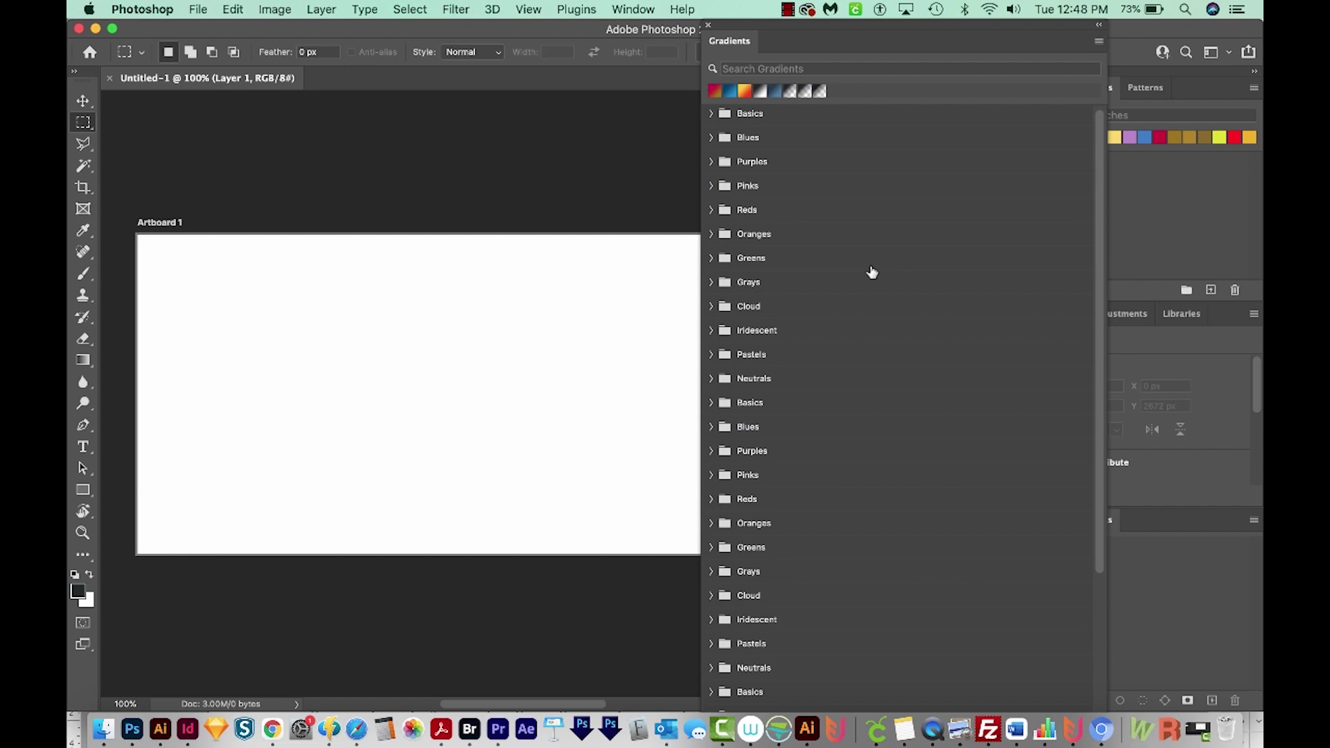
left_click(711, 112, "super")
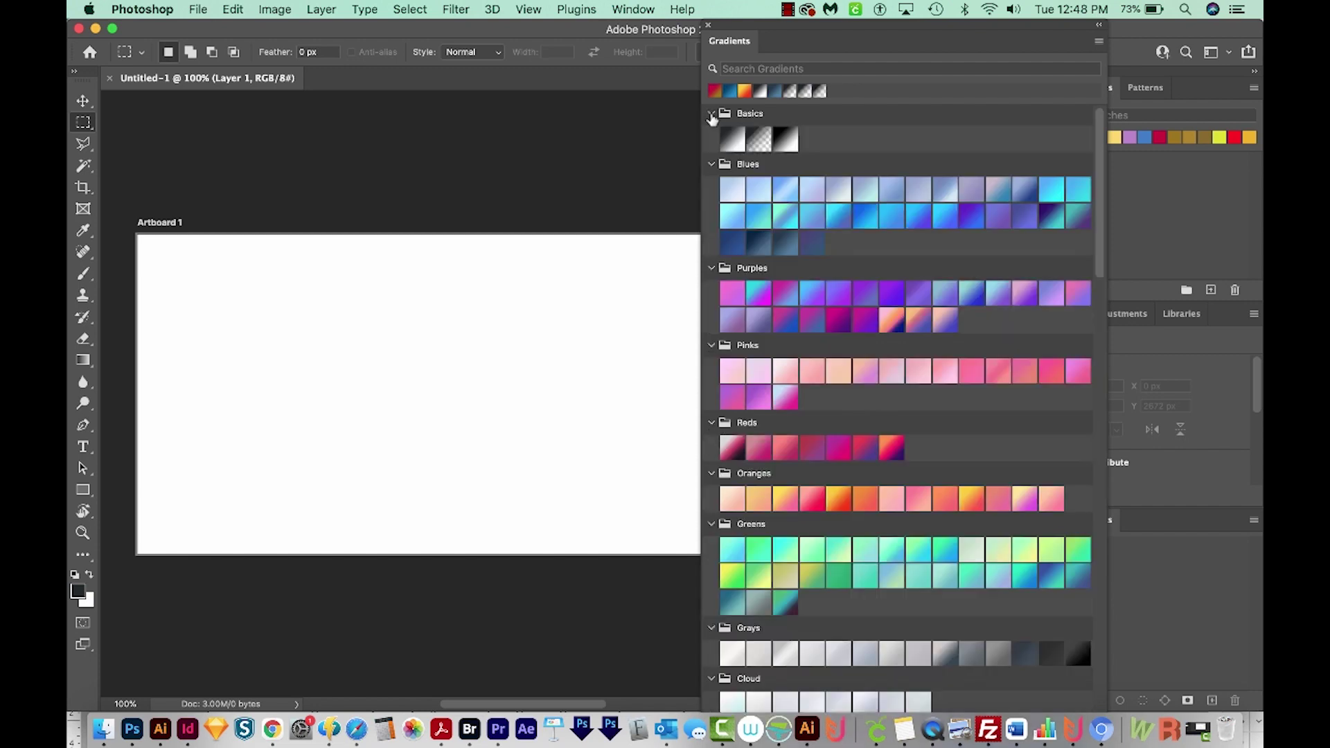
left_click(710, 113, "super")
left_click(710, 114, "super")
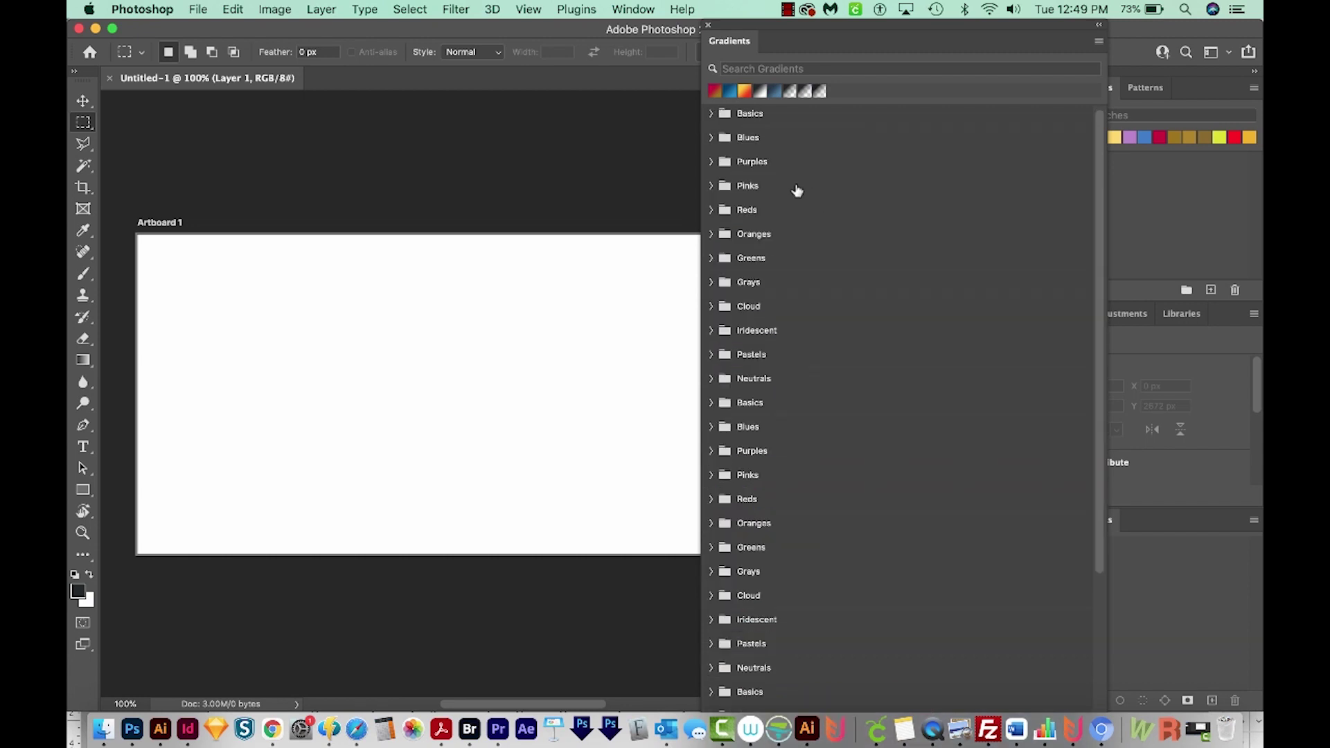
left_click(711, 165, "super")
Start a New Gradient Preset from the Black, White gradient in the Gradient Editor
left_click(1097, 42)
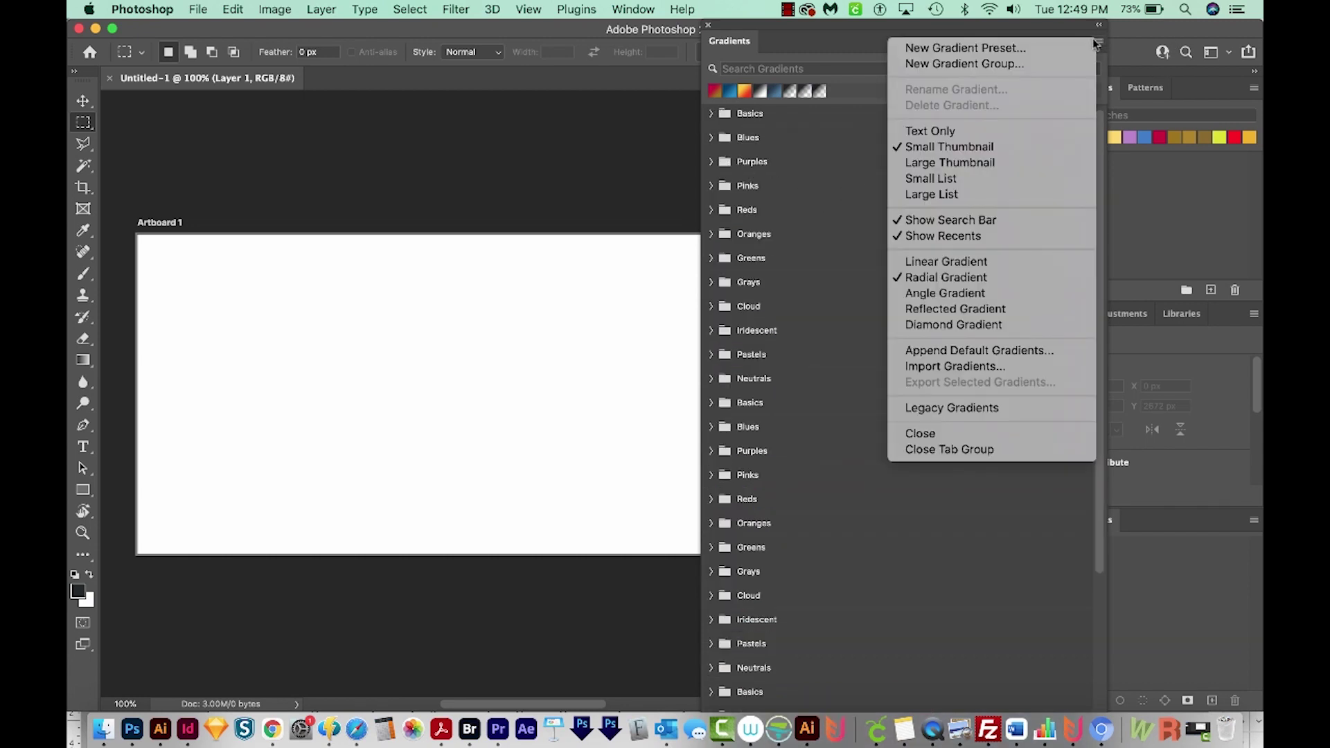
left_click(1058, 47)
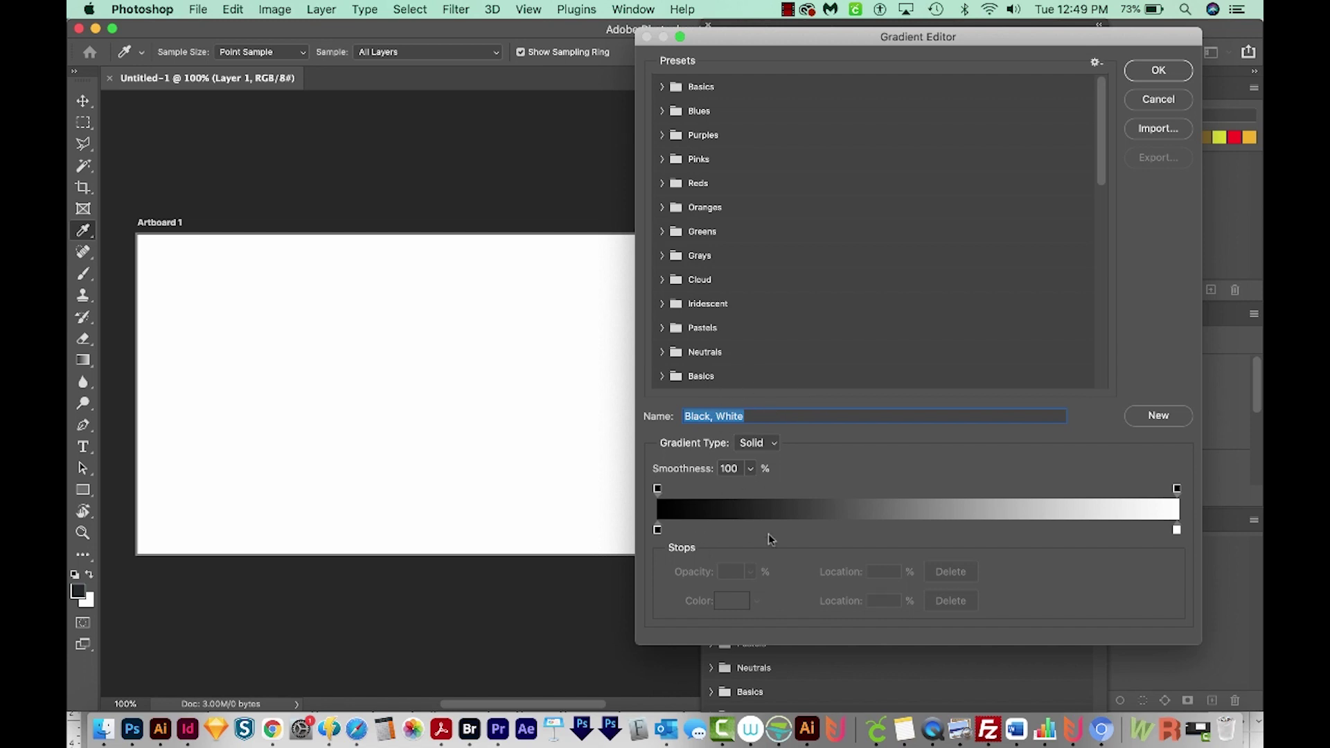
Set the left gradient stop to PANTONE 1225 C from the PANTONE+ Solid Coated book
double_click(657, 530)
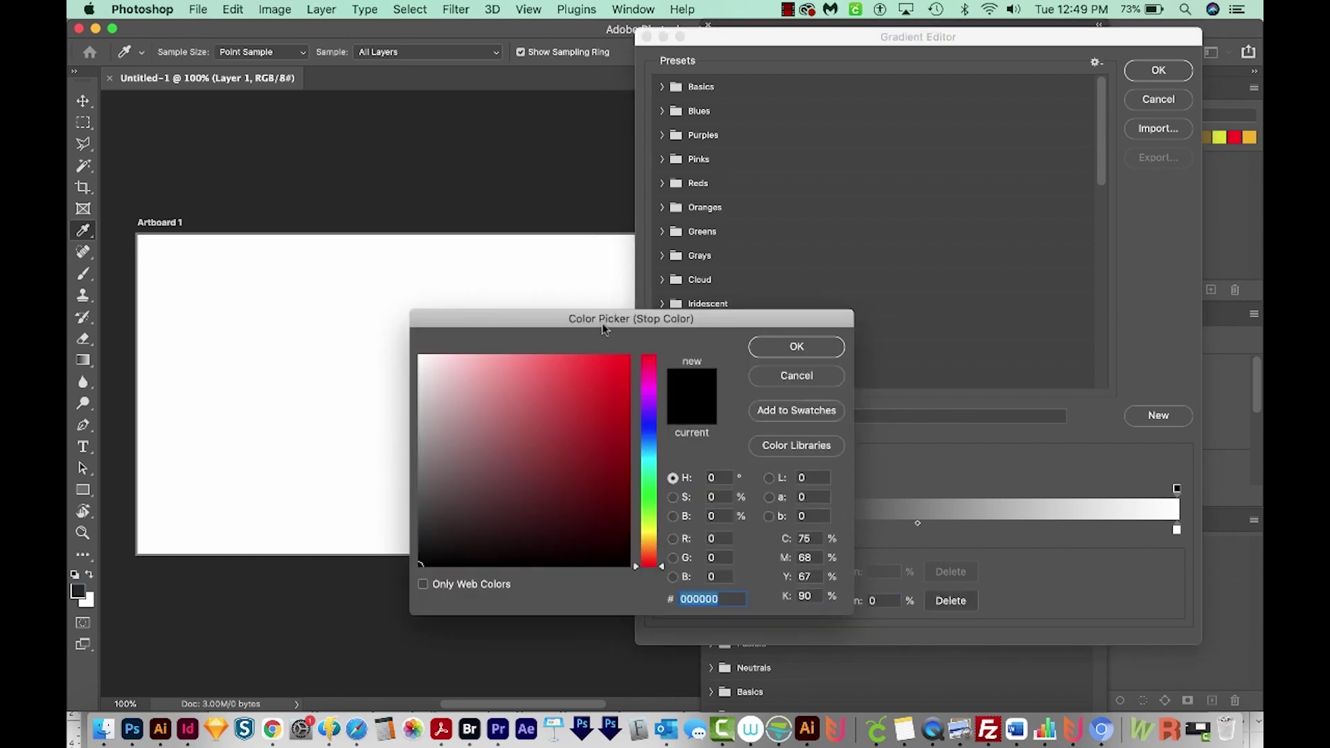
left_click_drag(601, 323, 765, 202)
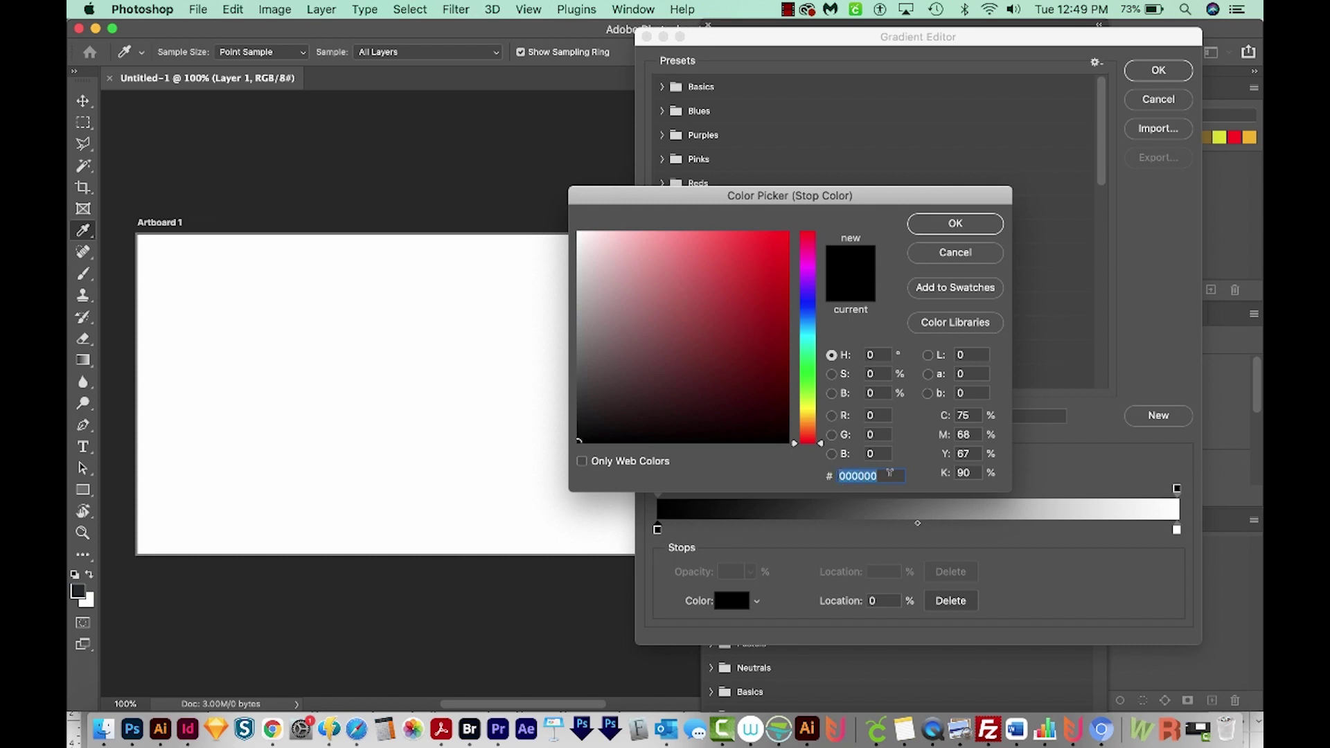
left_click(968, 323)
left_click(664, 225)
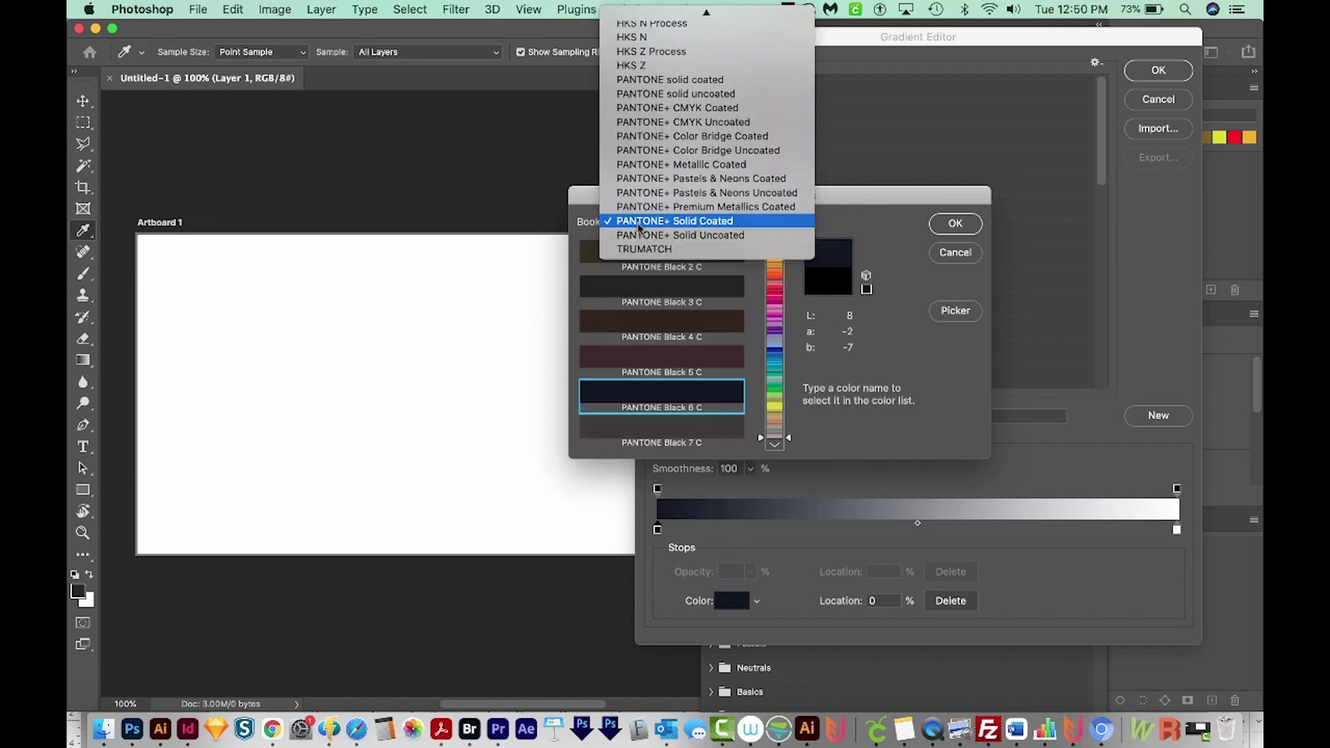
left_click(683, 223)
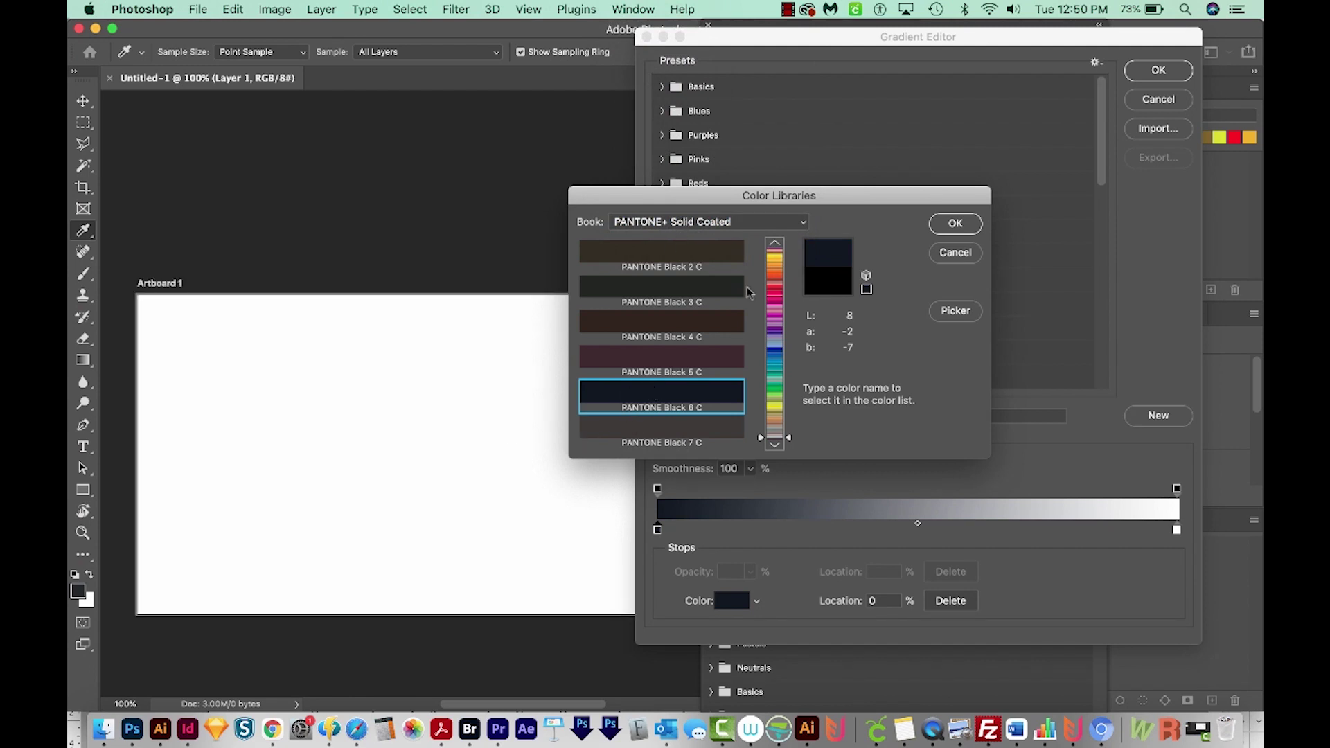
type("1225")
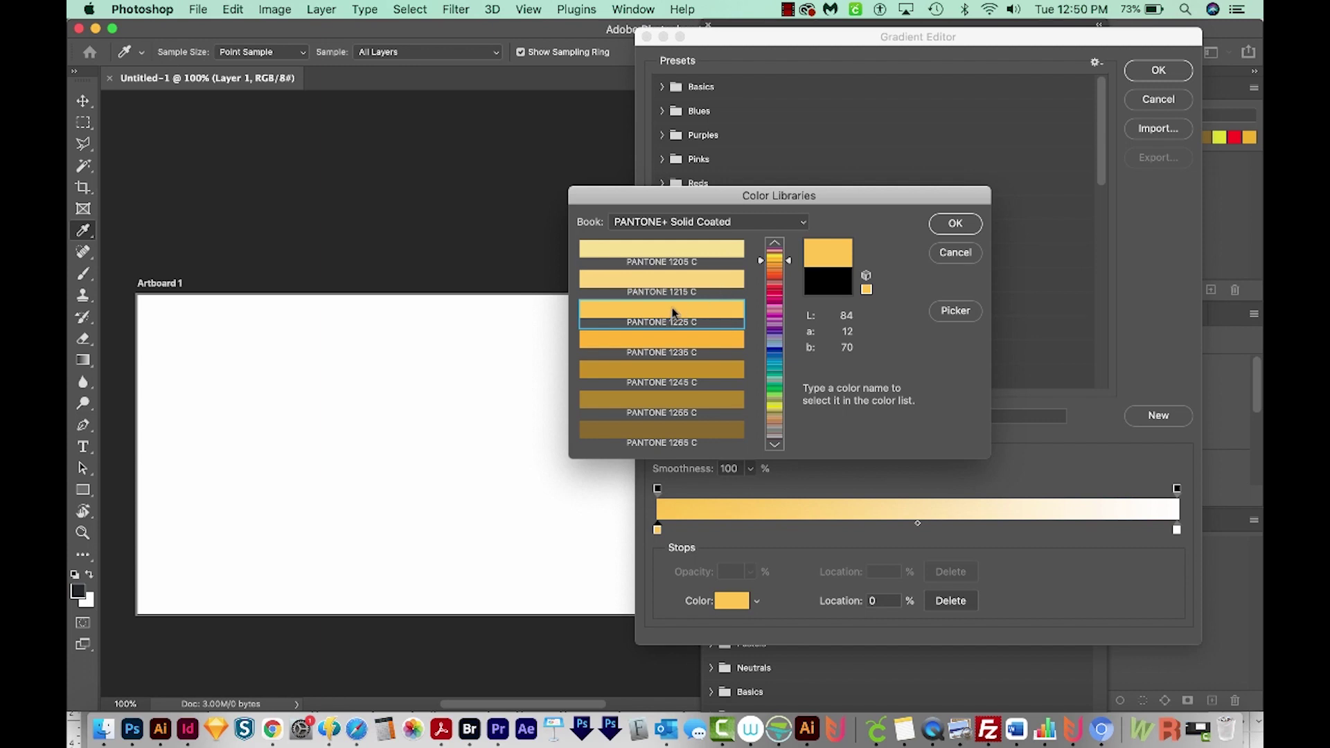
left_click(962, 226)
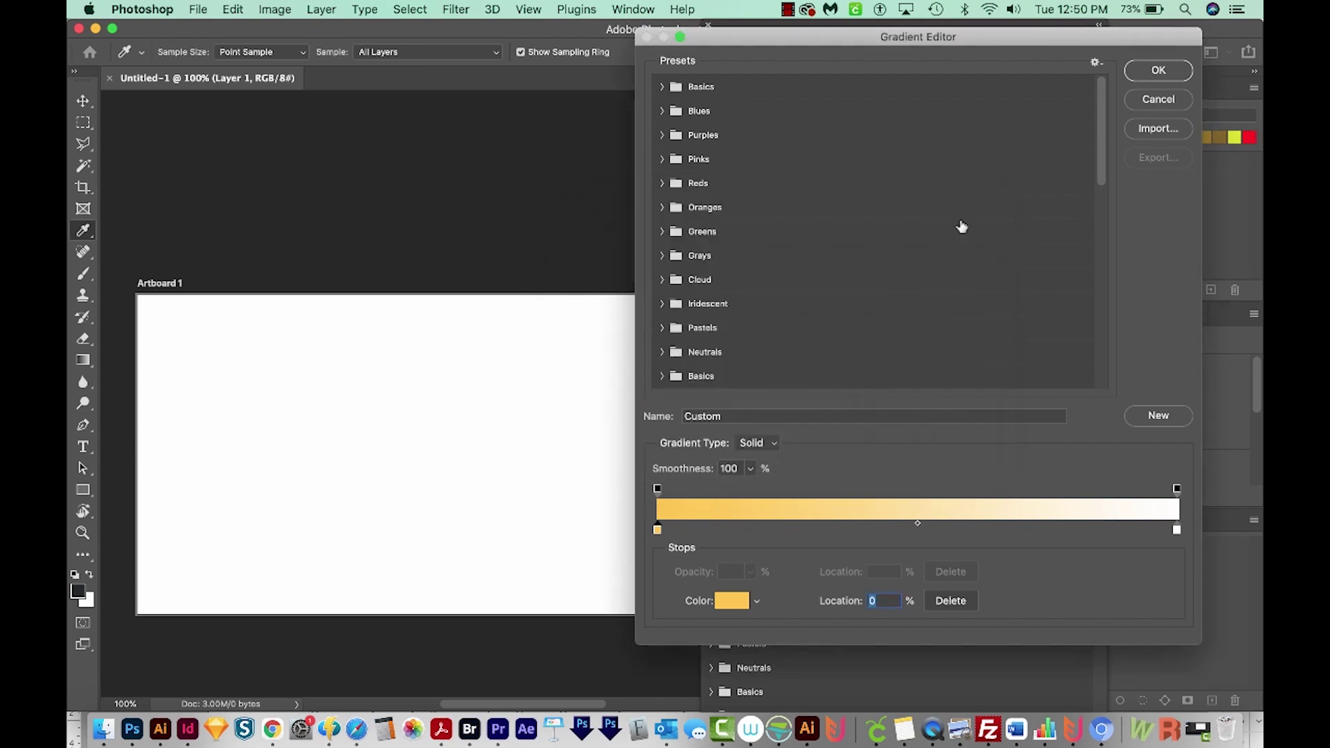
Change the right white stop to red and select the gradient's name text
double_click(1177, 530)
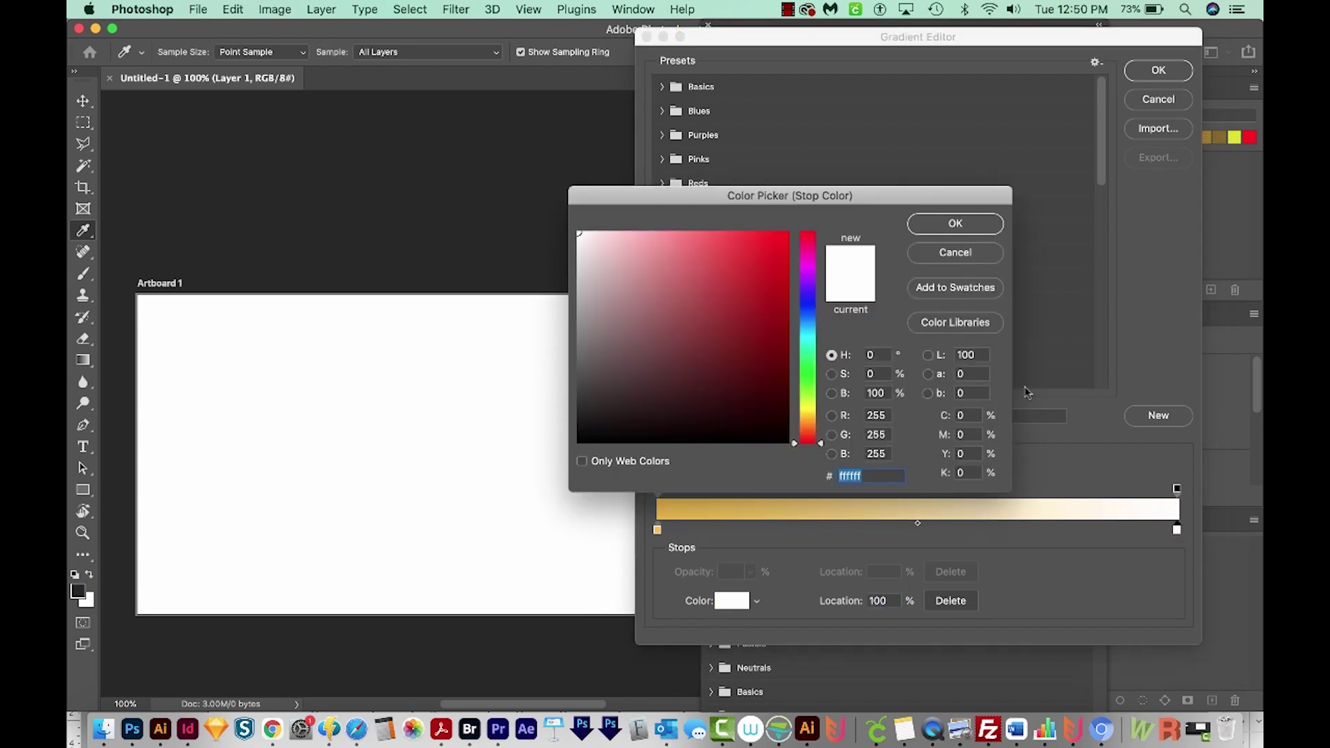
left_click(774, 238)
key("Return")
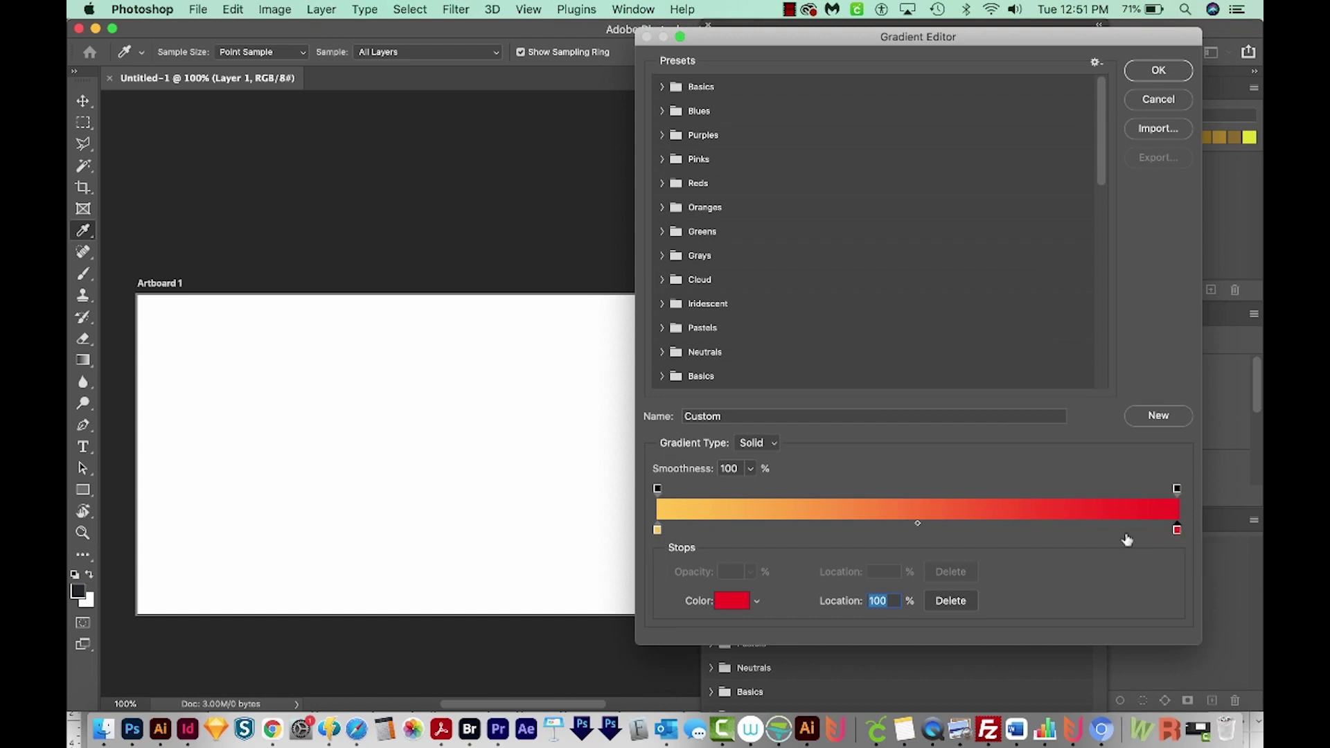
left_click_drag(736, 417, 660, 416)
Discard the half-typed name 'Yee' and place a yellow colour stop at 30% location
type("Yee")
key("Tab")
key("alt")
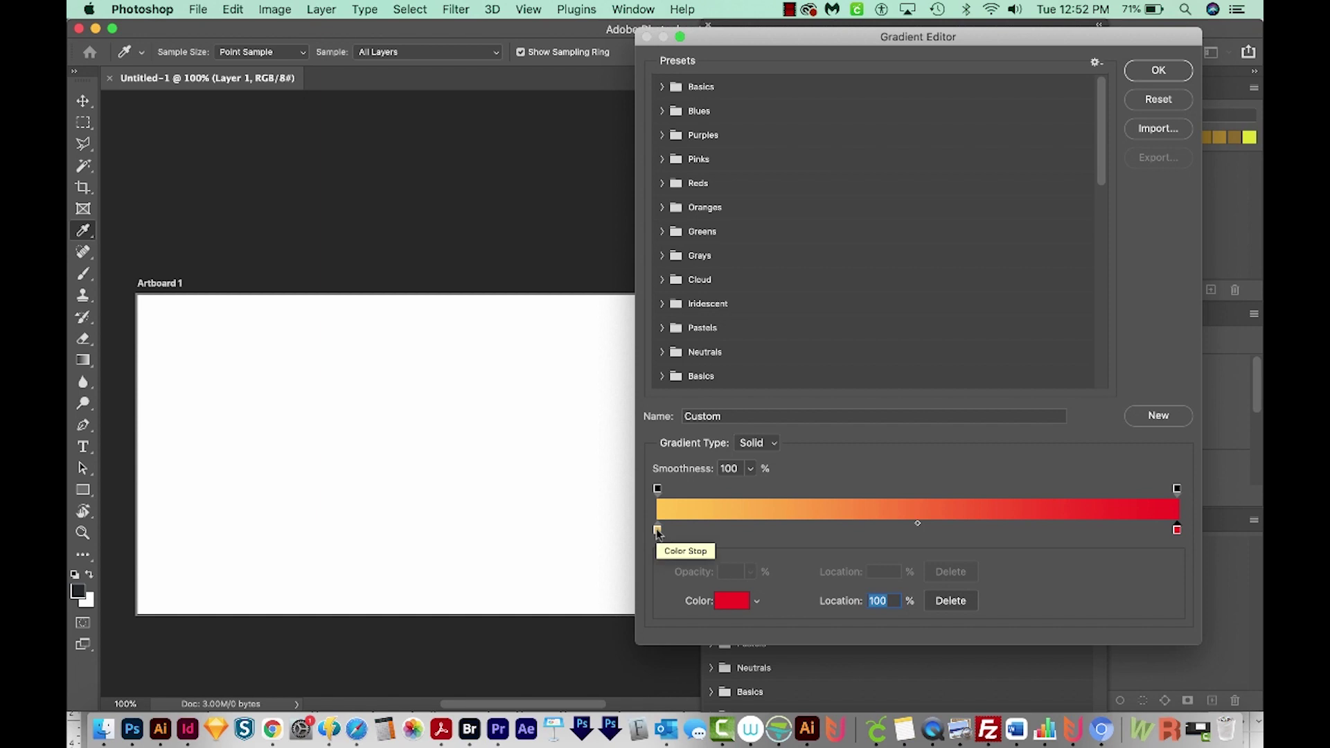
left_click_drag(657, 530, 809, 543)
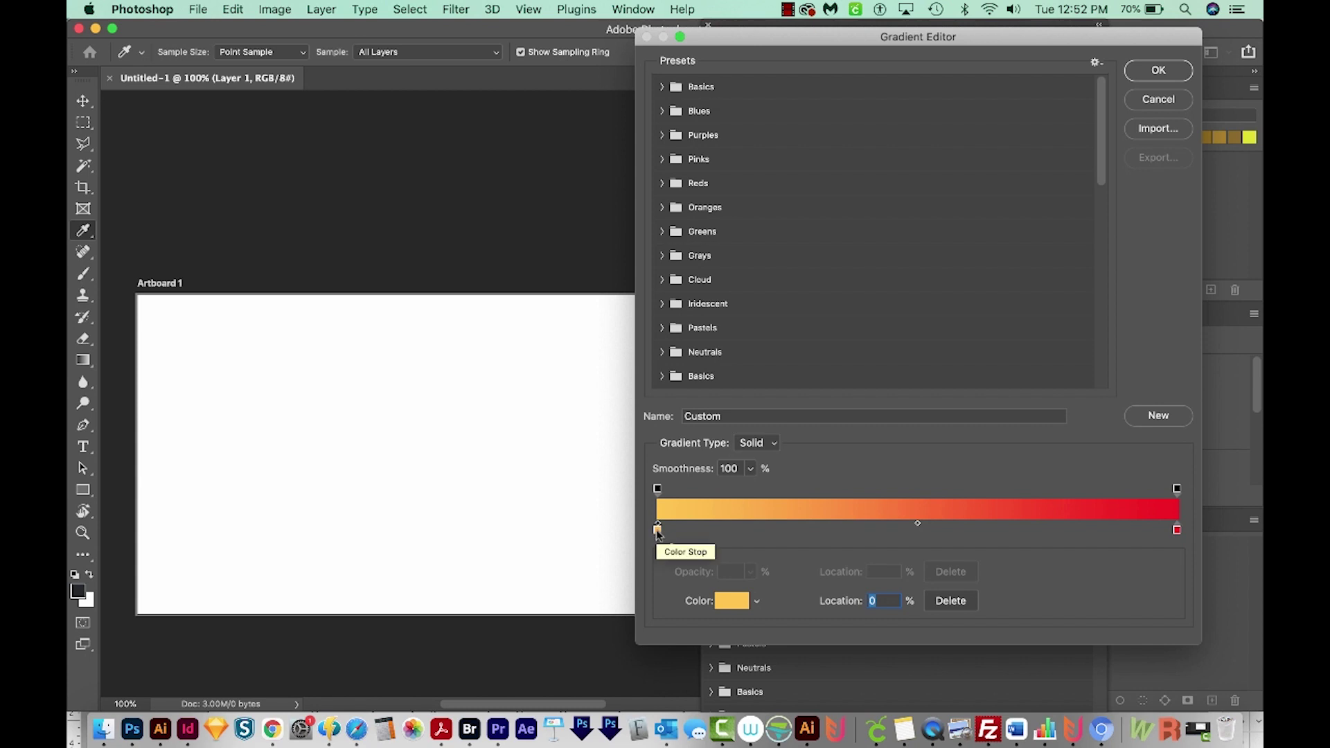
left_click_drag(657, 529, 815, 530)
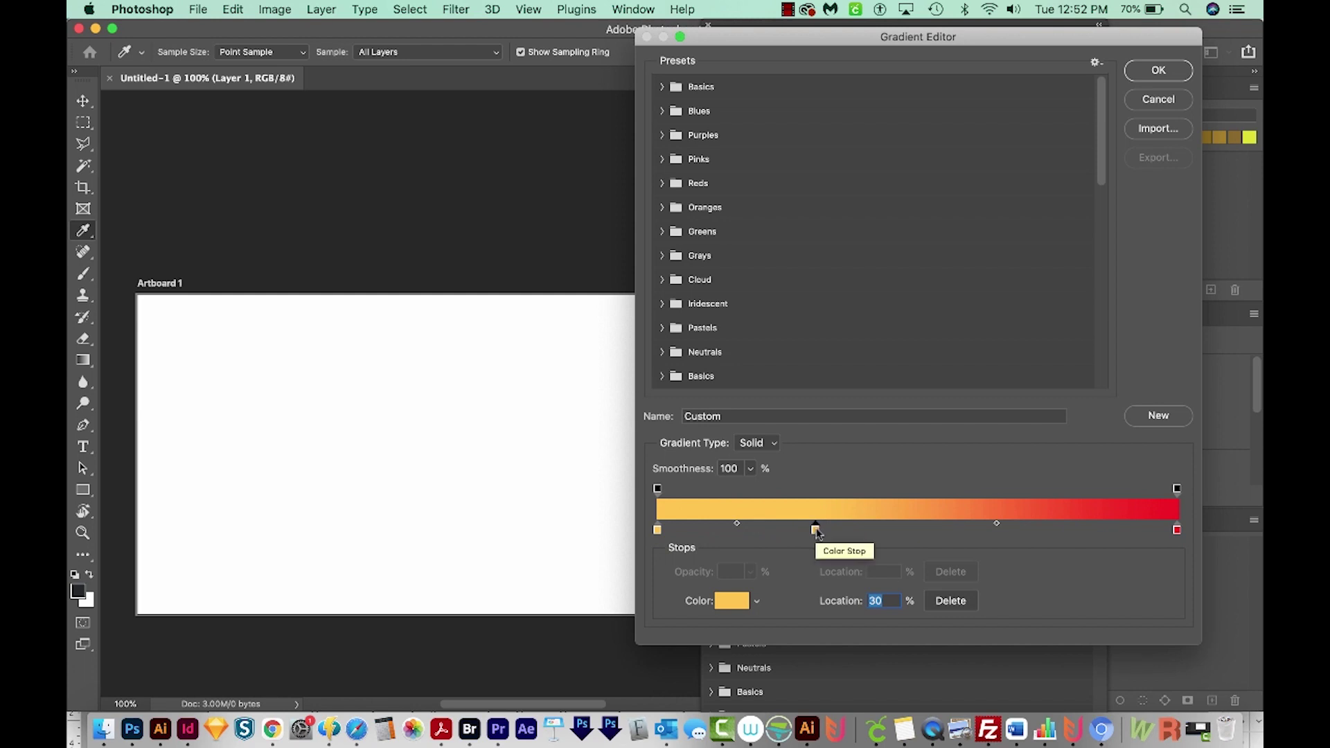
Make the 30% stop cyan and move the blend midpoints right, cyan-to-red at 74%
double_click(815, 530)
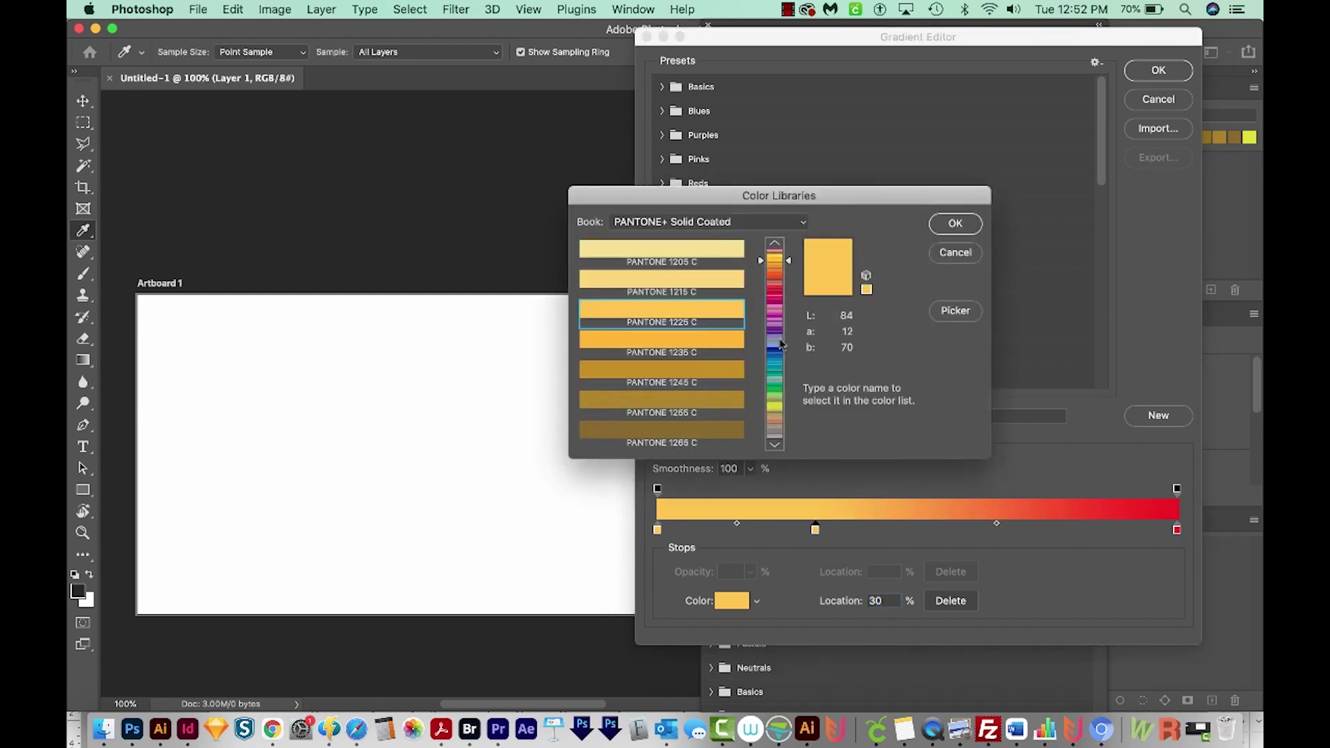
left_click(955, 311)
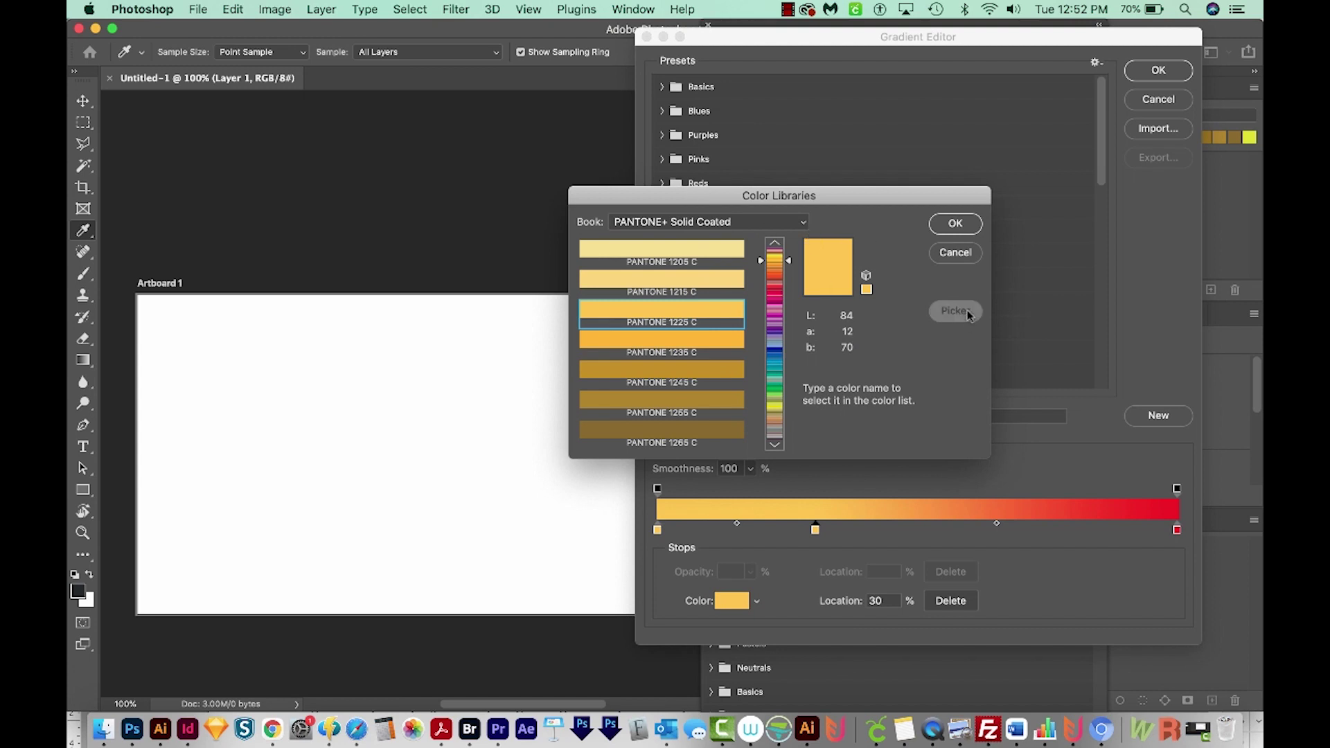
left_click(808, 331)
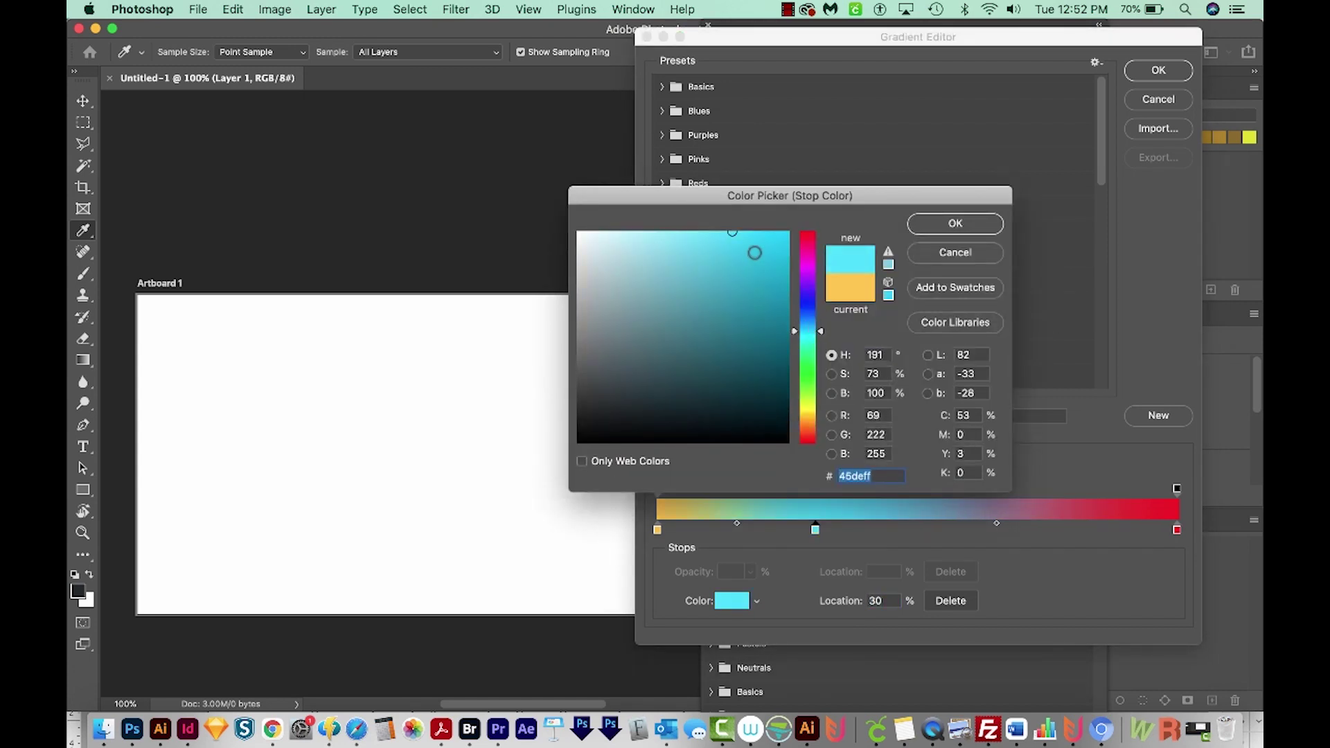
left_click(755, 248)
left_click(952, 223)
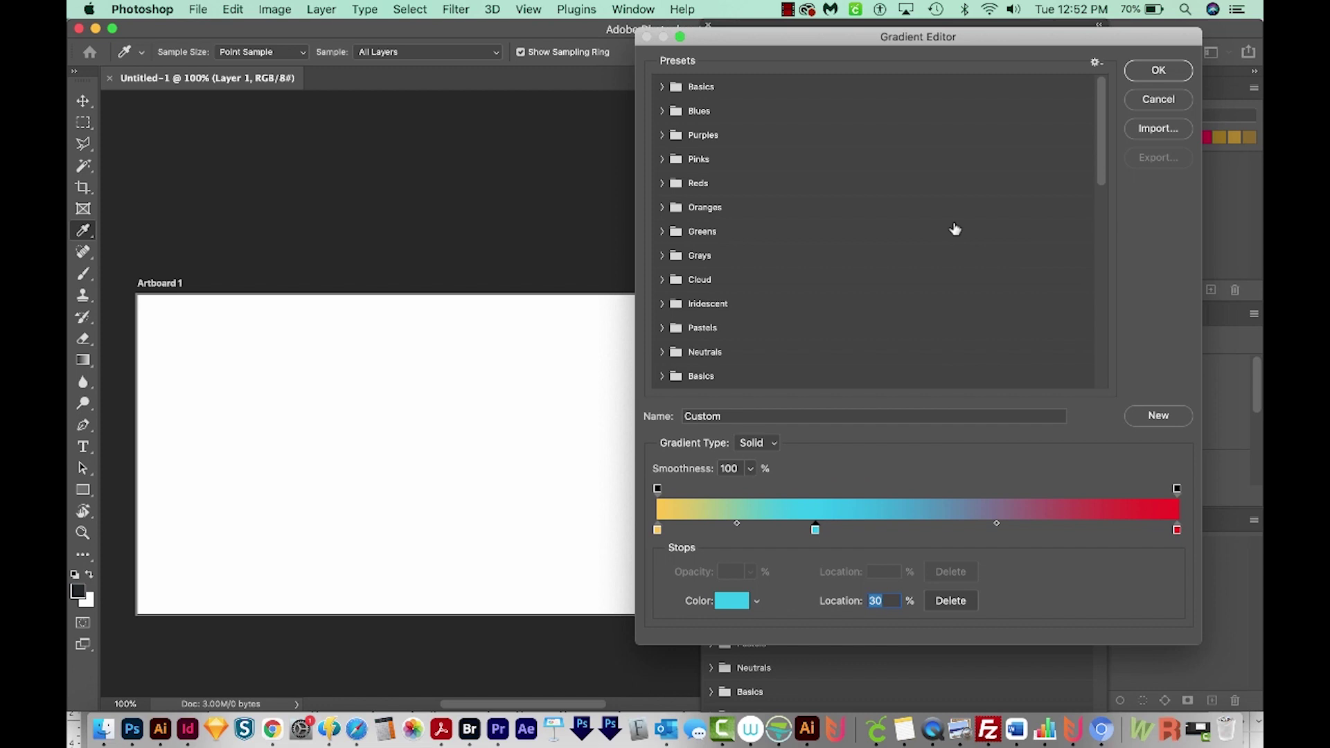
left_click_drag(737, 525, 788, 519)
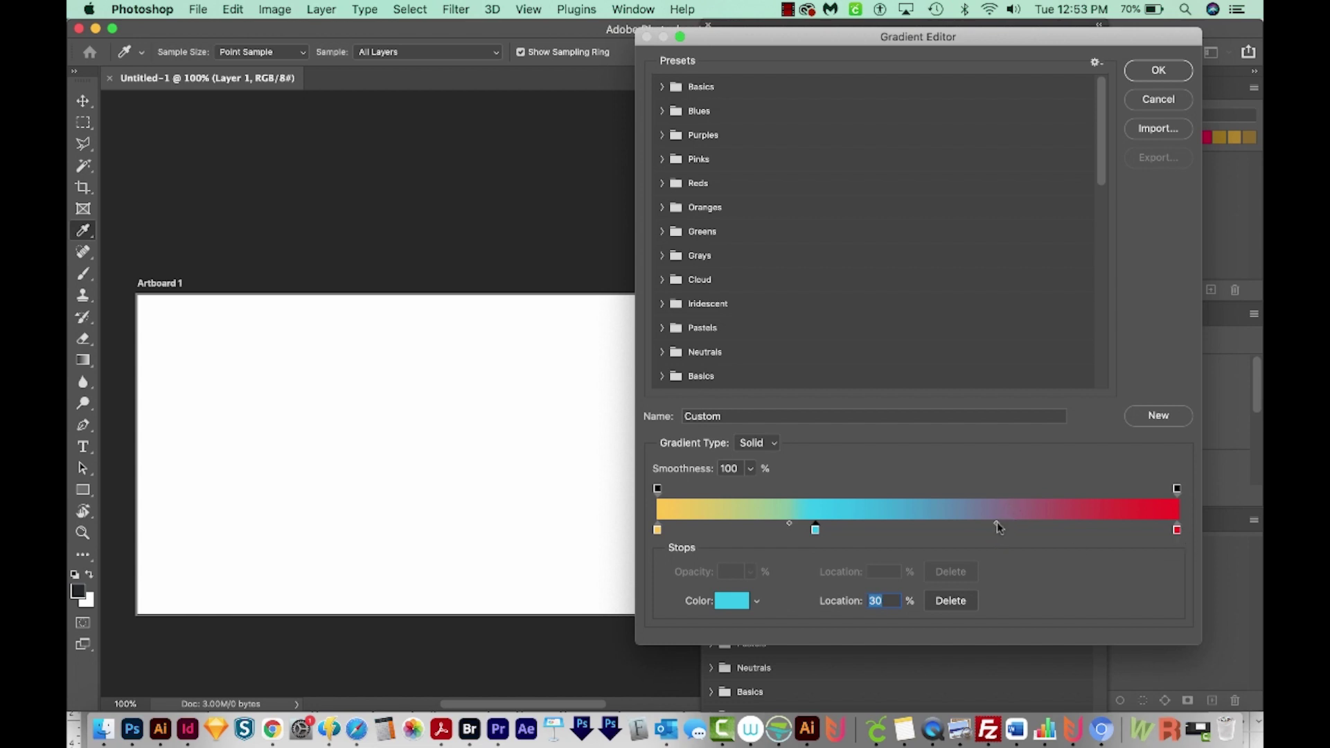
left_click_drag(996, 524, 1085, 524)
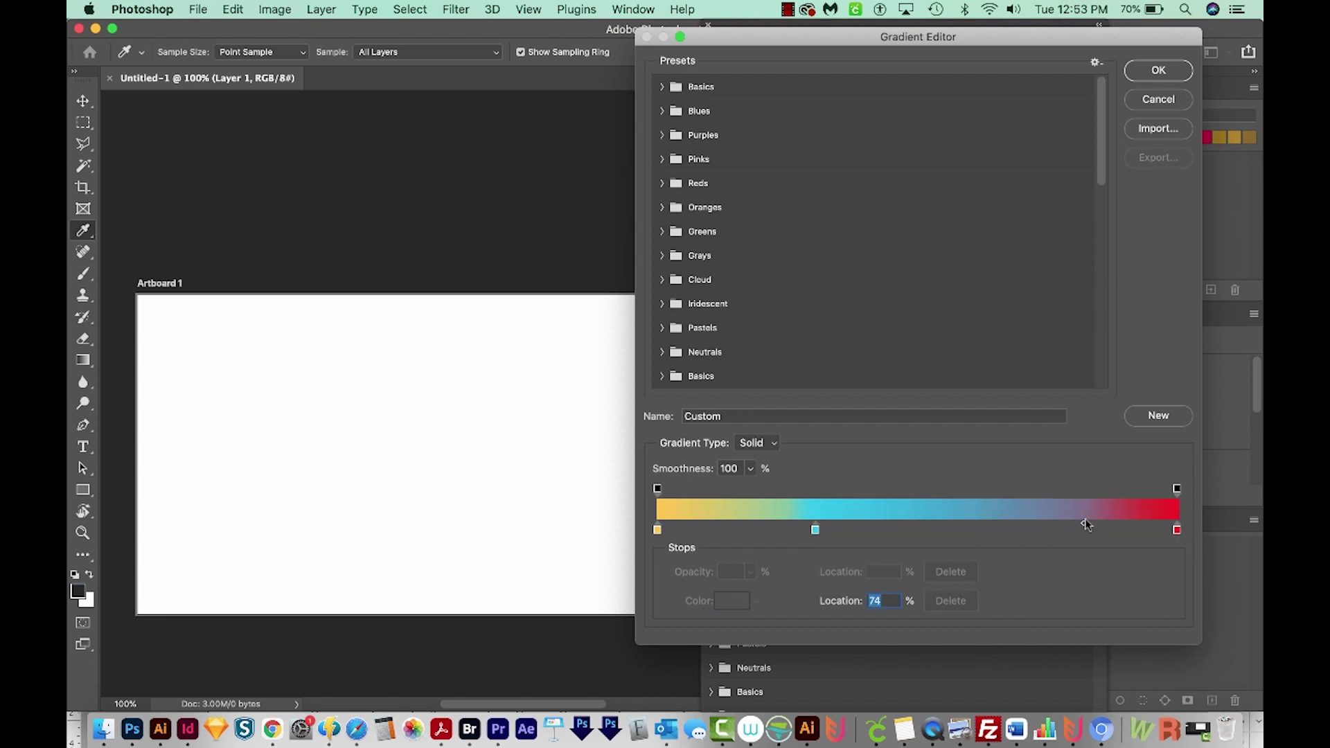
Name the gradient YellowRedBlue, add it as a new preset, and close the Gradient Editor
key("Tab")
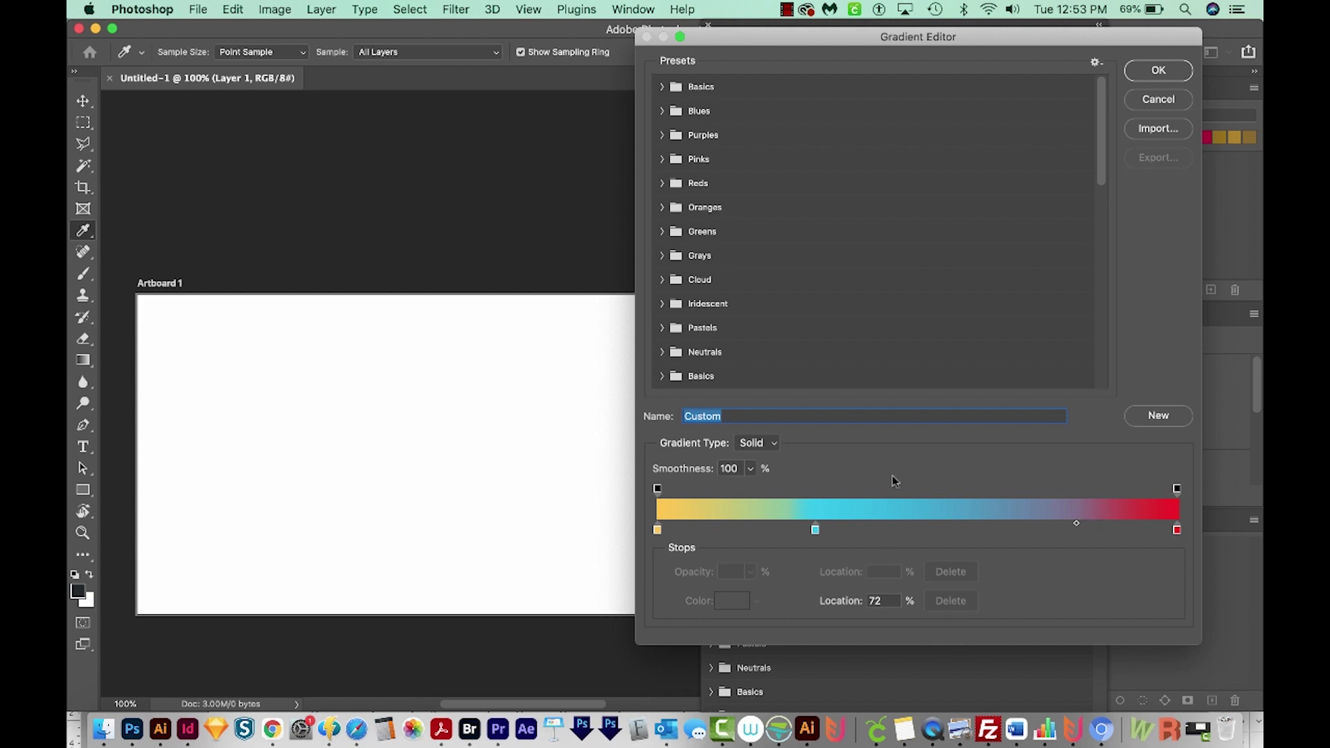
type("YellowRedBlue")
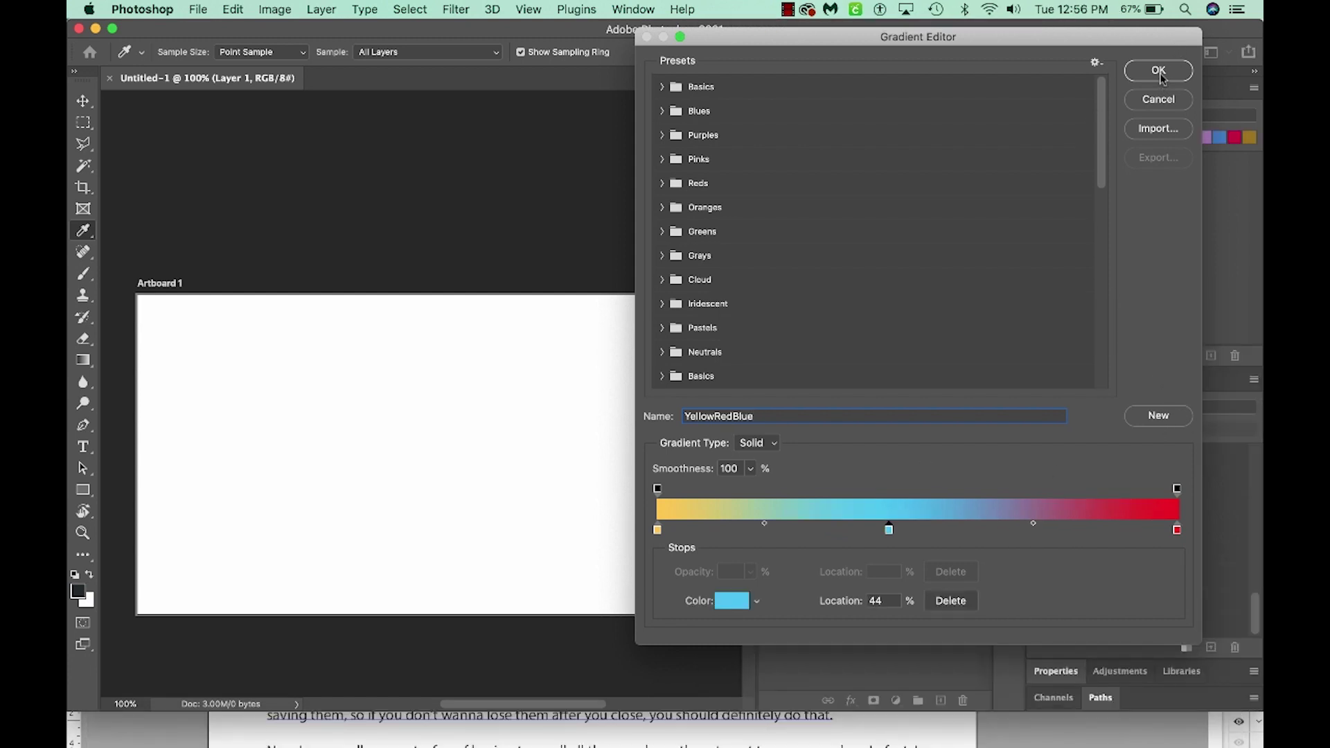
left_click(1157, 418)
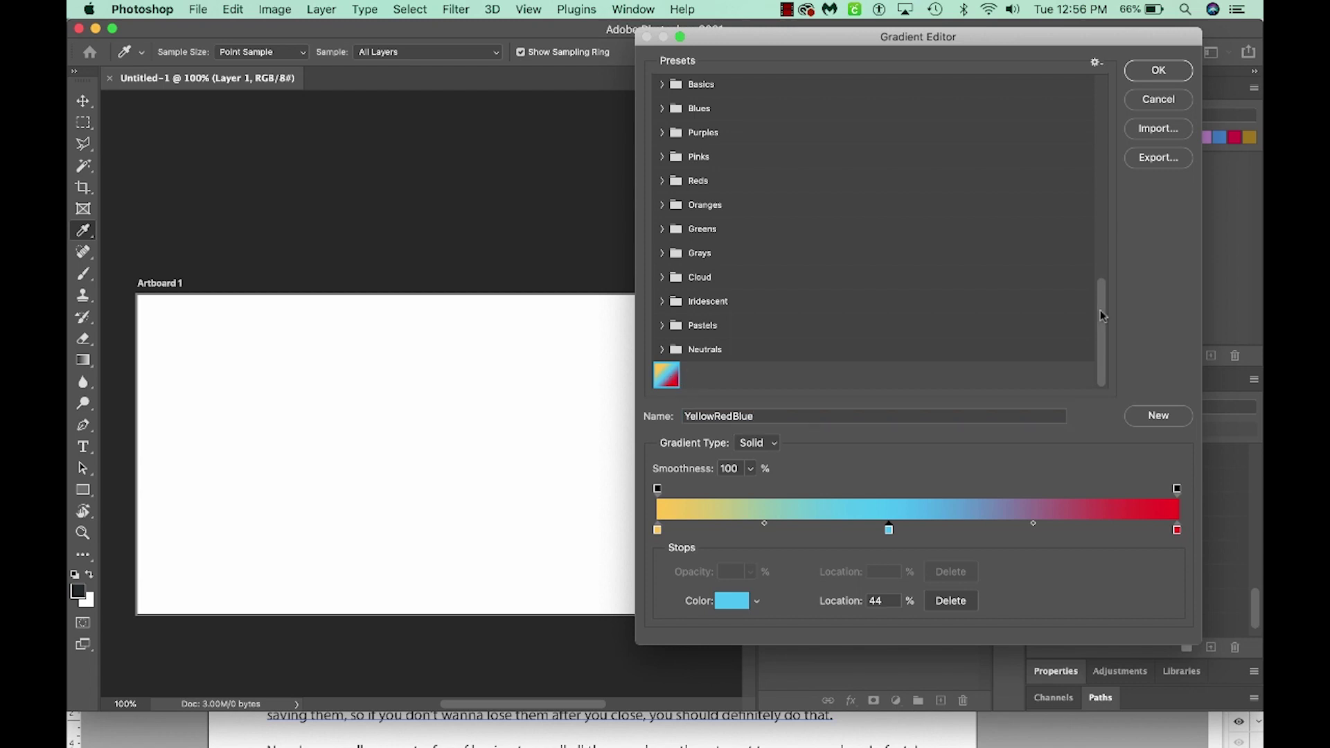
left_click(1159, 72)
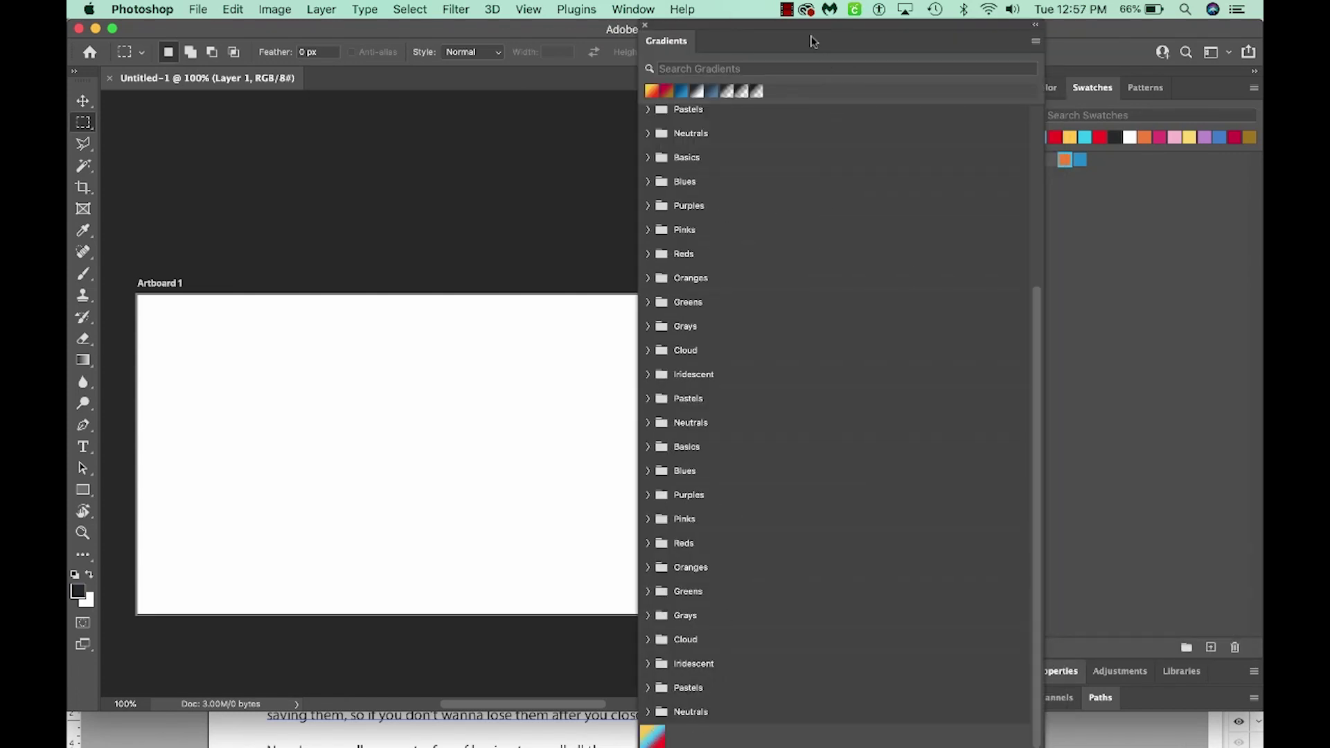
Fill the artboard with a blue radial gradient from the Blues set
left_click_drag(814, 42, 811, 42)
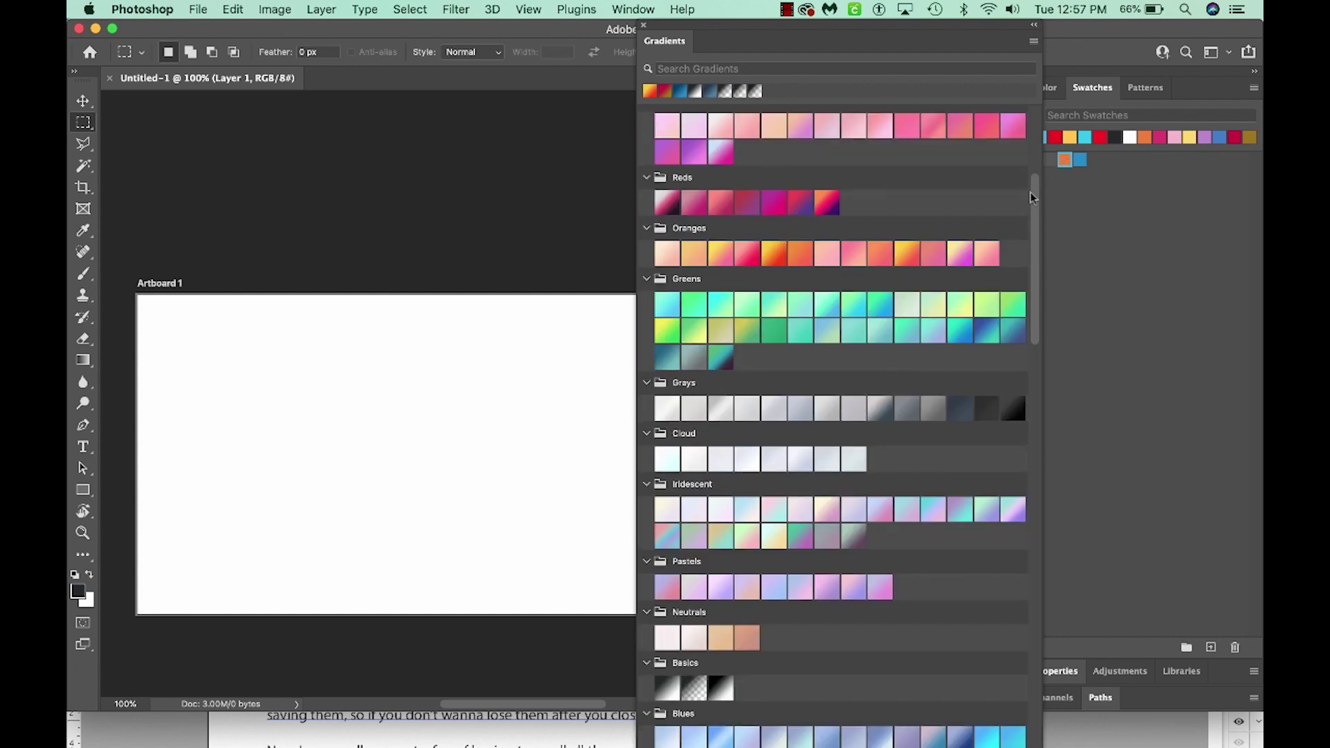
left_click_drag(1031, 197, 1063, 127)
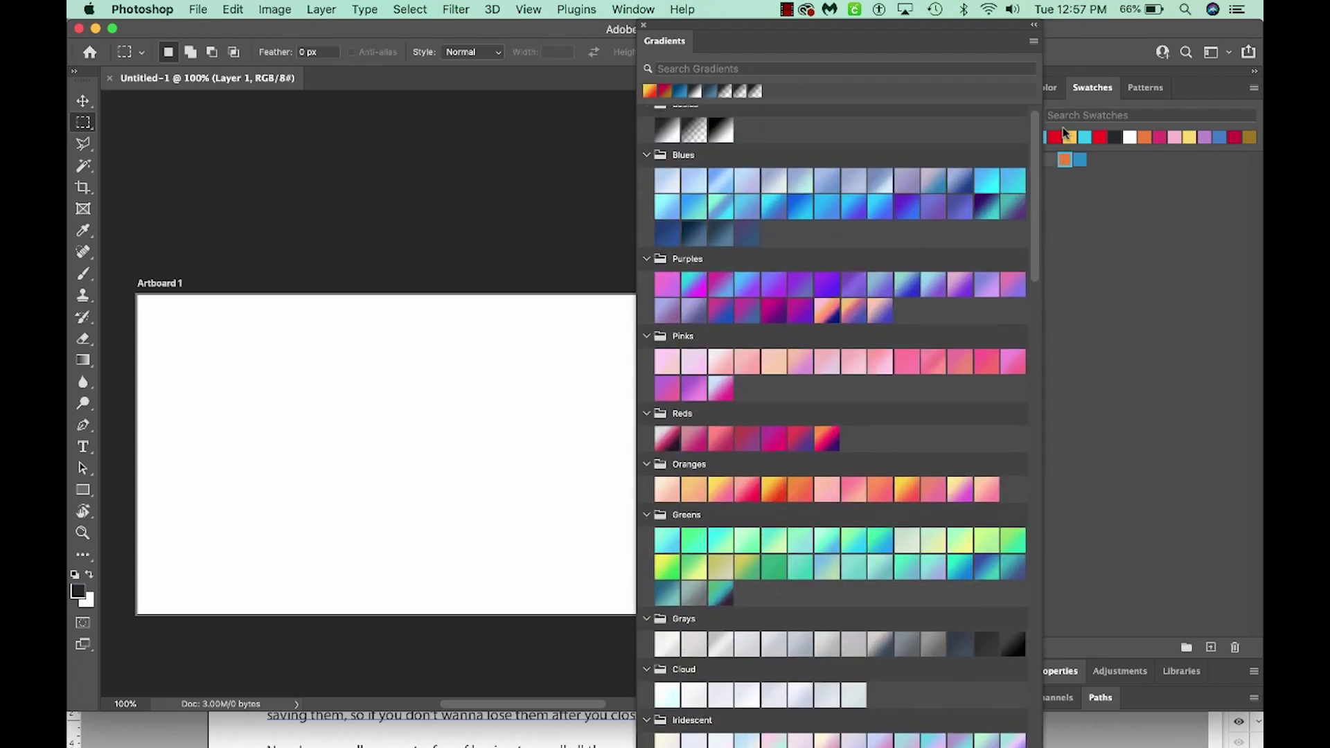
left_click(821, 230)
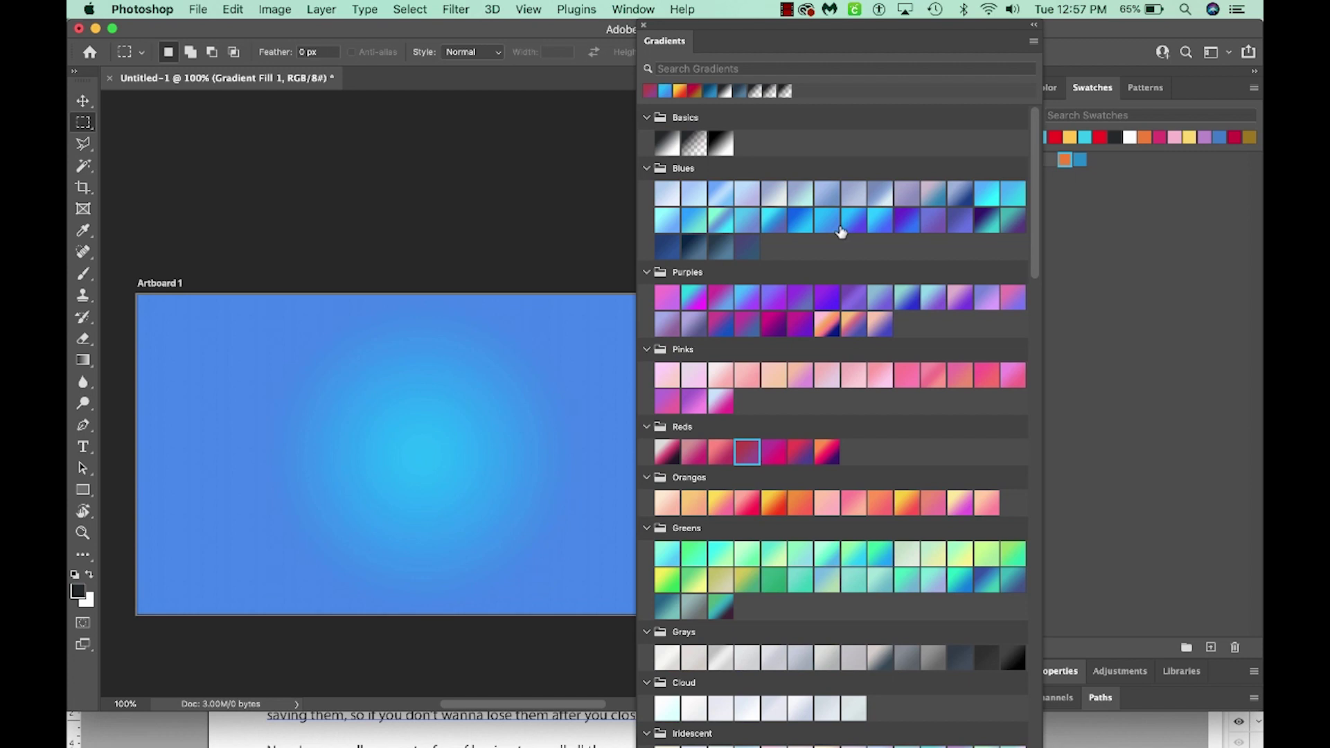
Add a dark magenta, a light pink and a red gradient to the selection
left_click(772, 323)
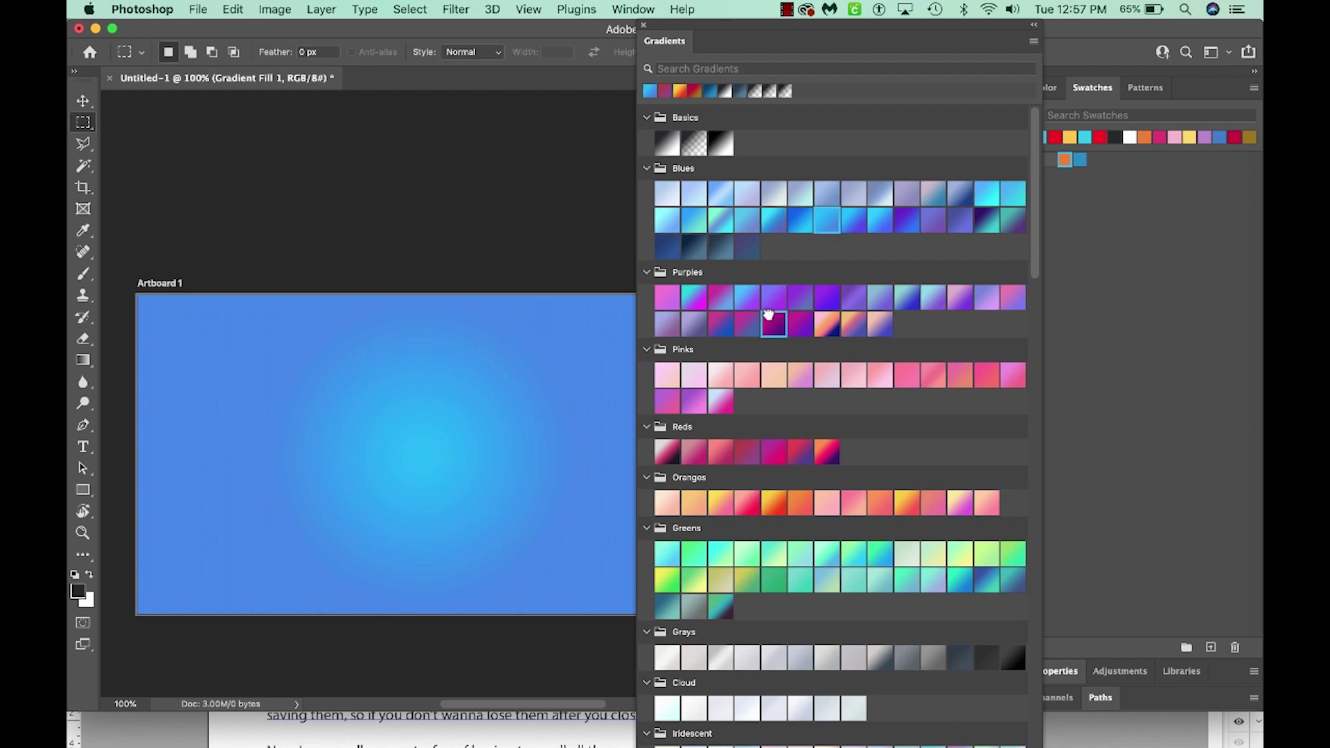
left_click(747, 380)
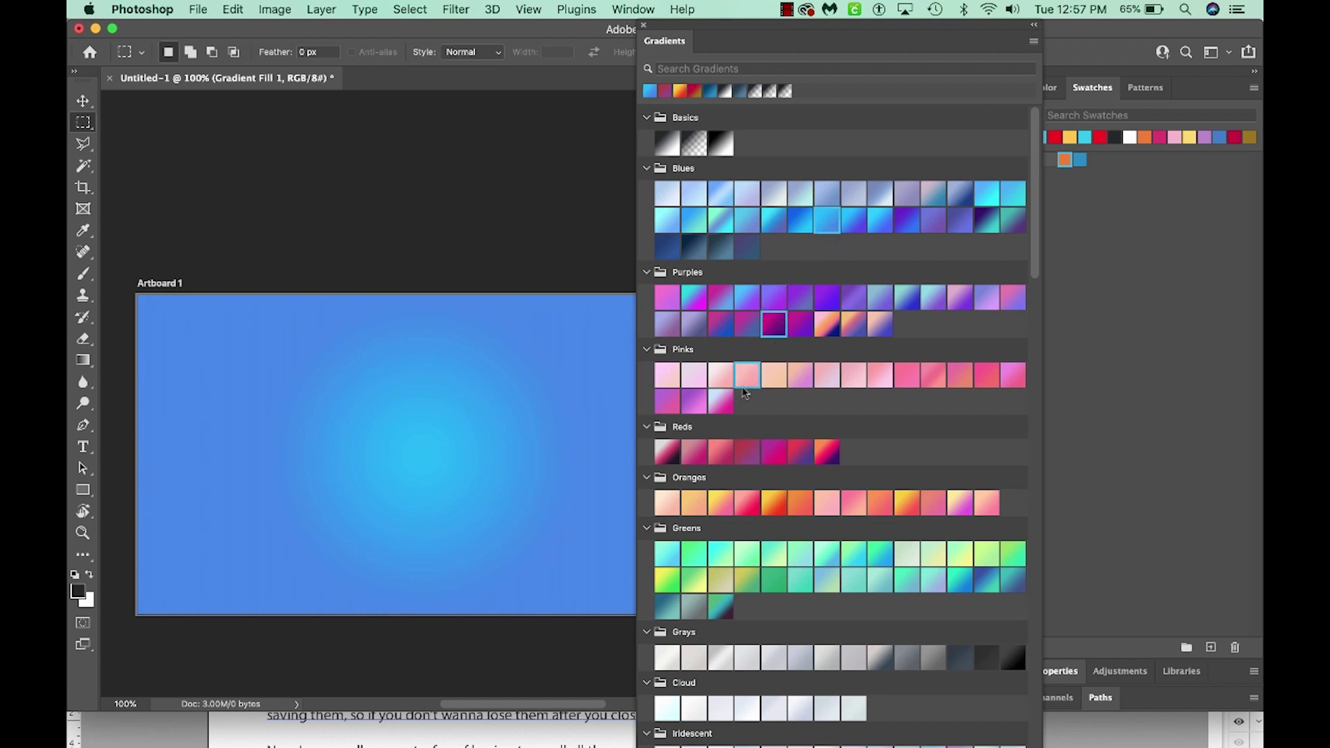
left_click(747, 452)
left_click_drag(1033, 203, 1045, 665)
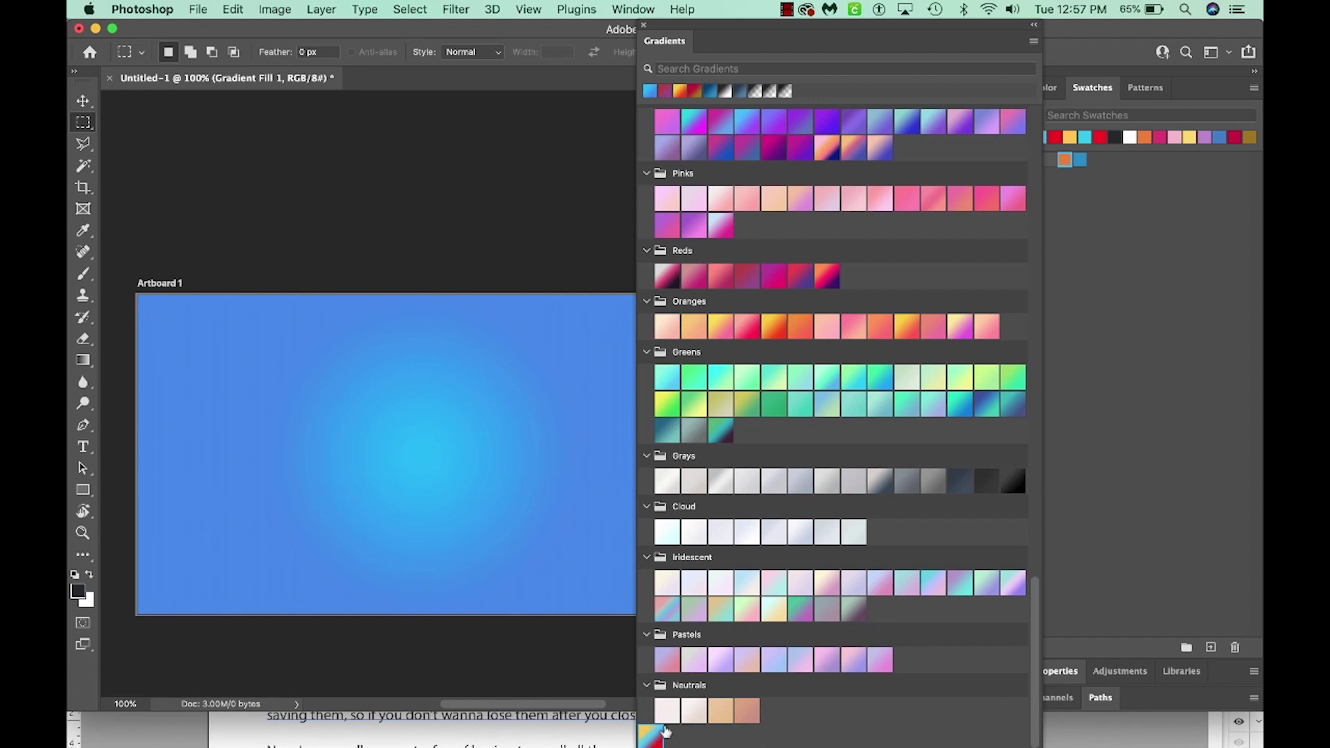
Export the selected gradients, saving the file as Gradients.grd on the Desktop
left_click(1034, 43)
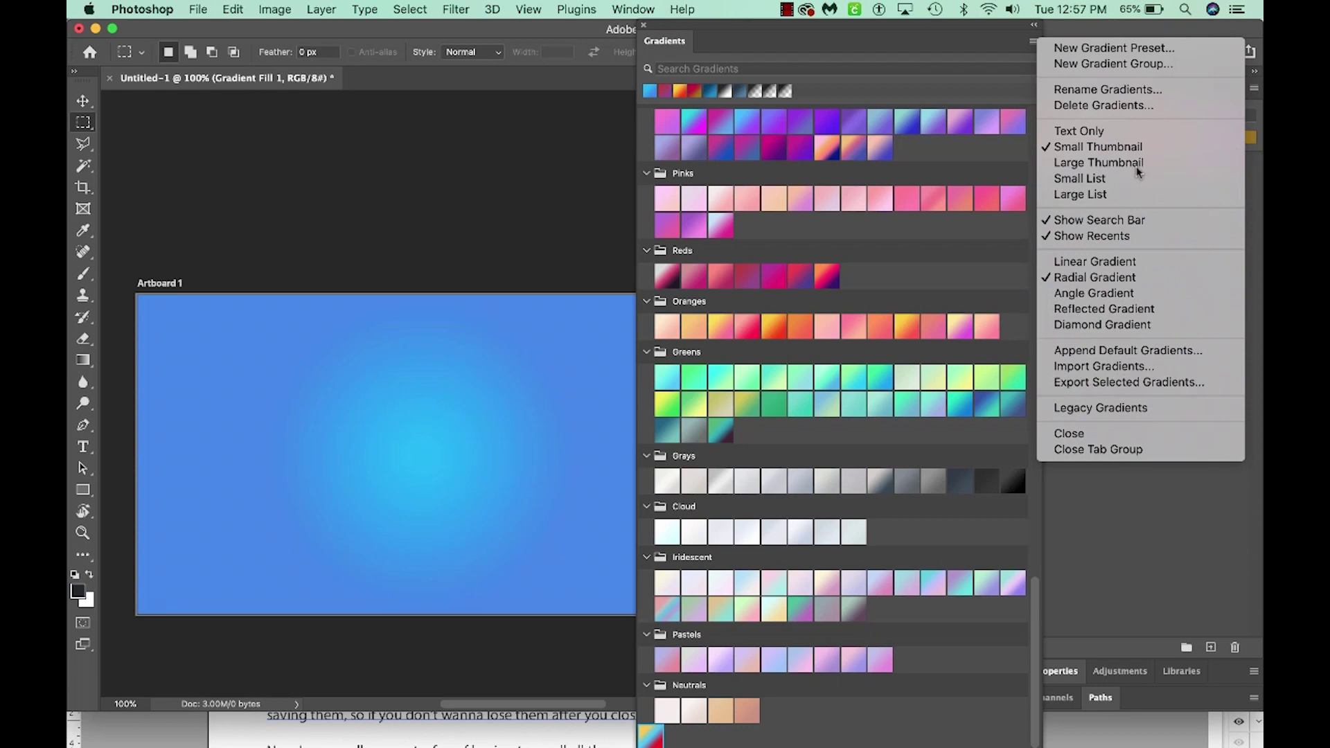
left_click(1162, 384)
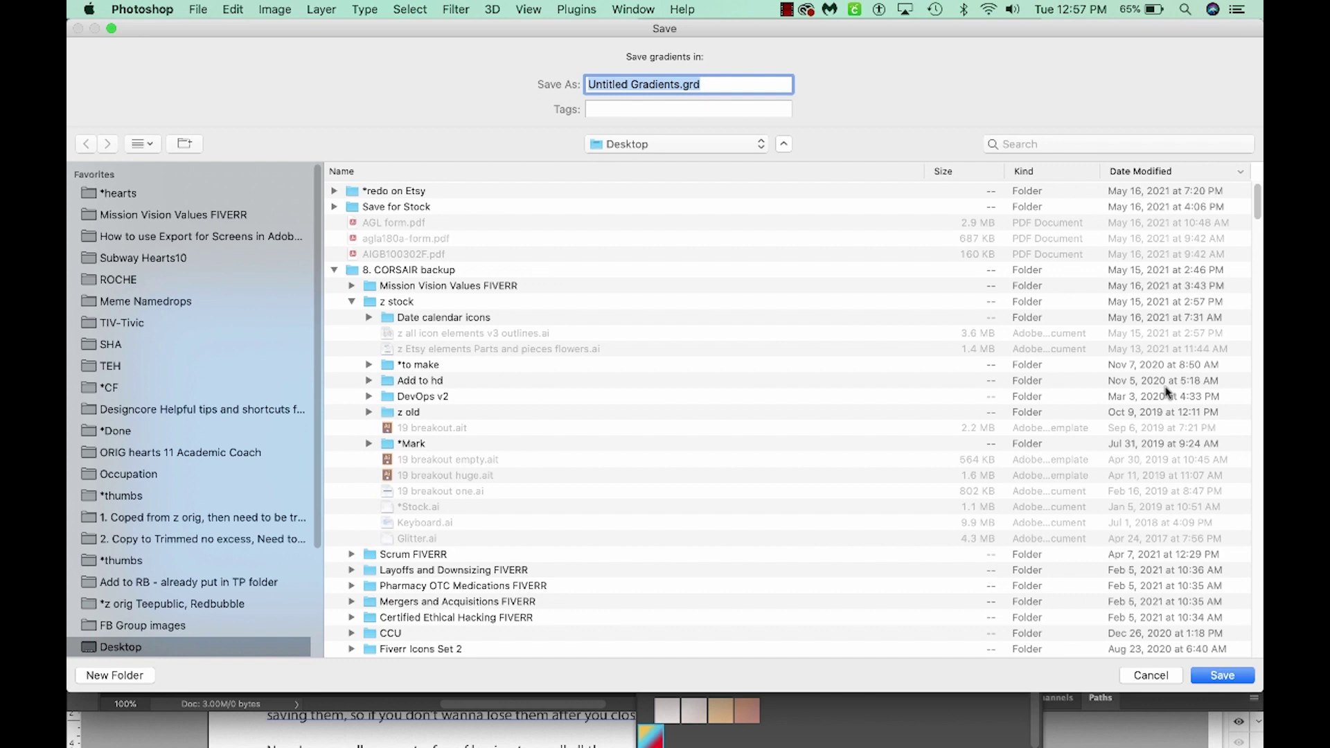
left_click_drag(588, 84, 637, 83)
key("BackSpace")
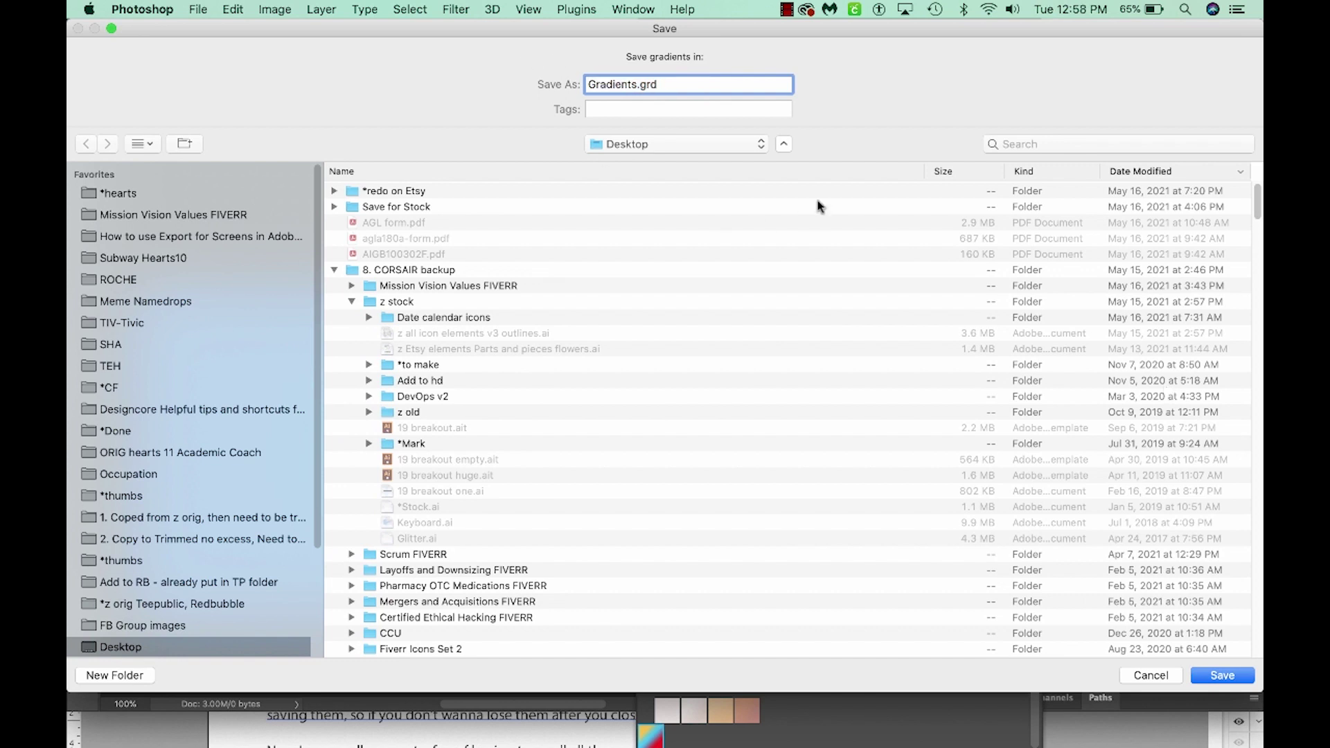
left_click(1211, 677)
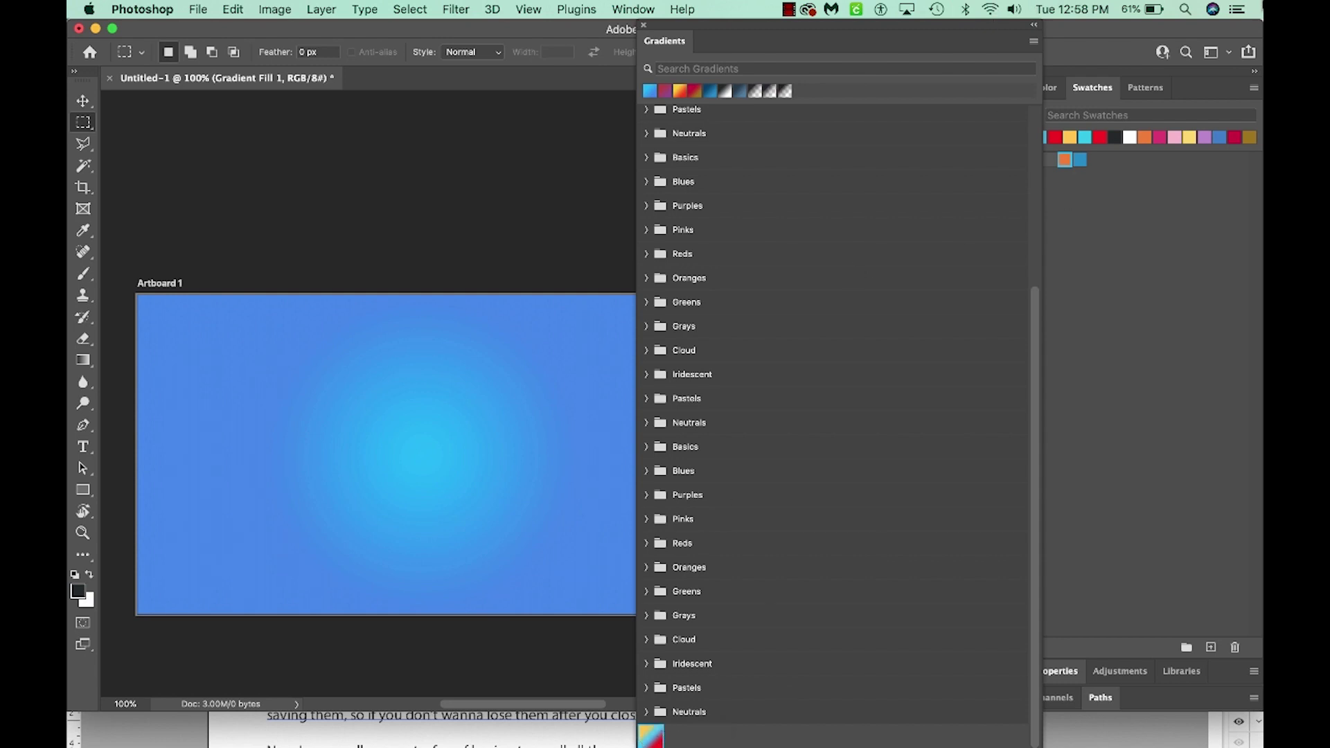
Import Gradients.grd from the Desktop so it appears as a Gradients folder
left_click(1034, 43)
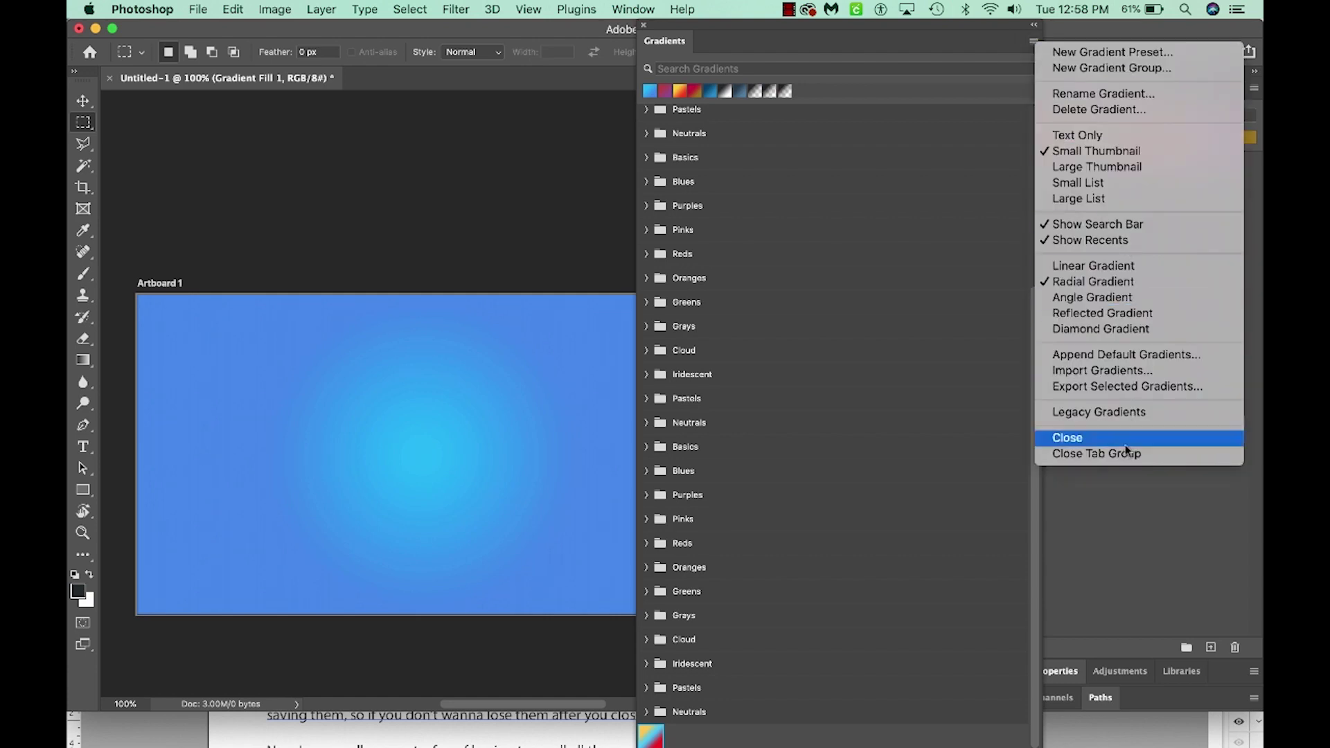
left_click(1144, 377)
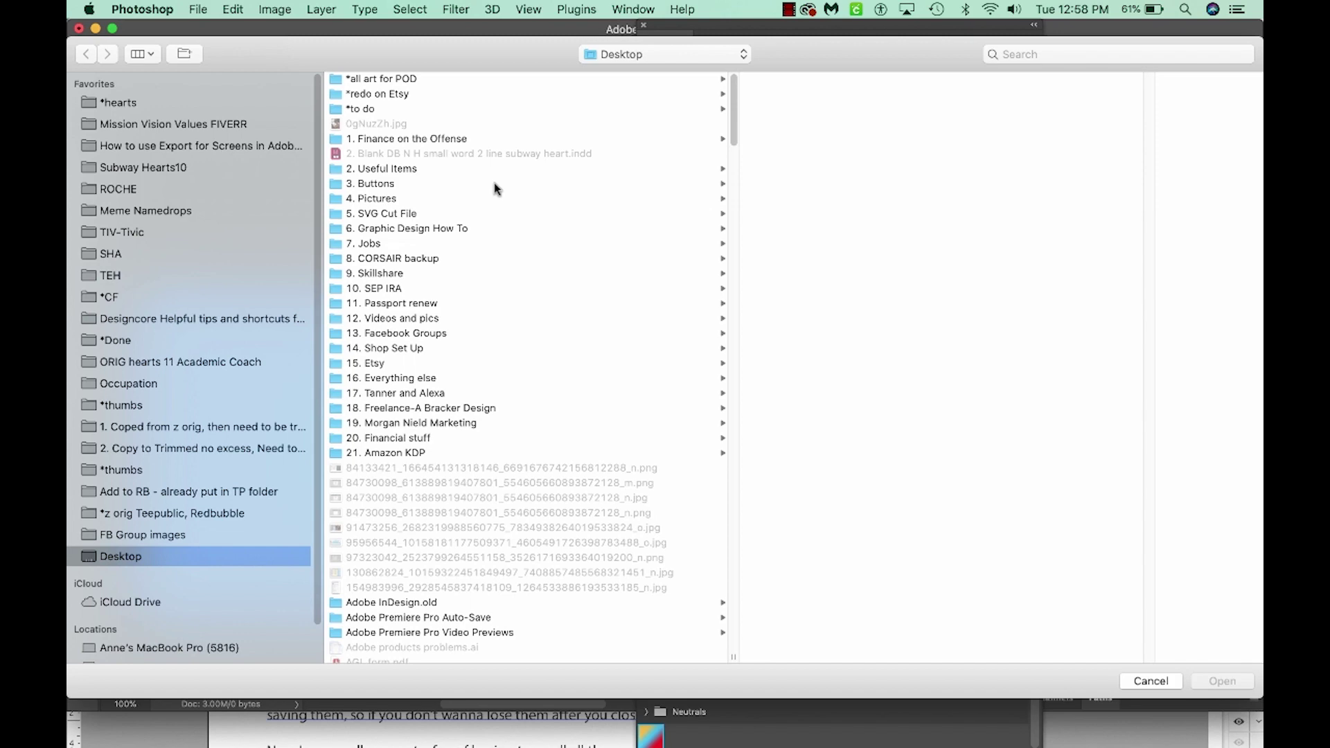
left_click(443, 100)
left_click(1249, 683)
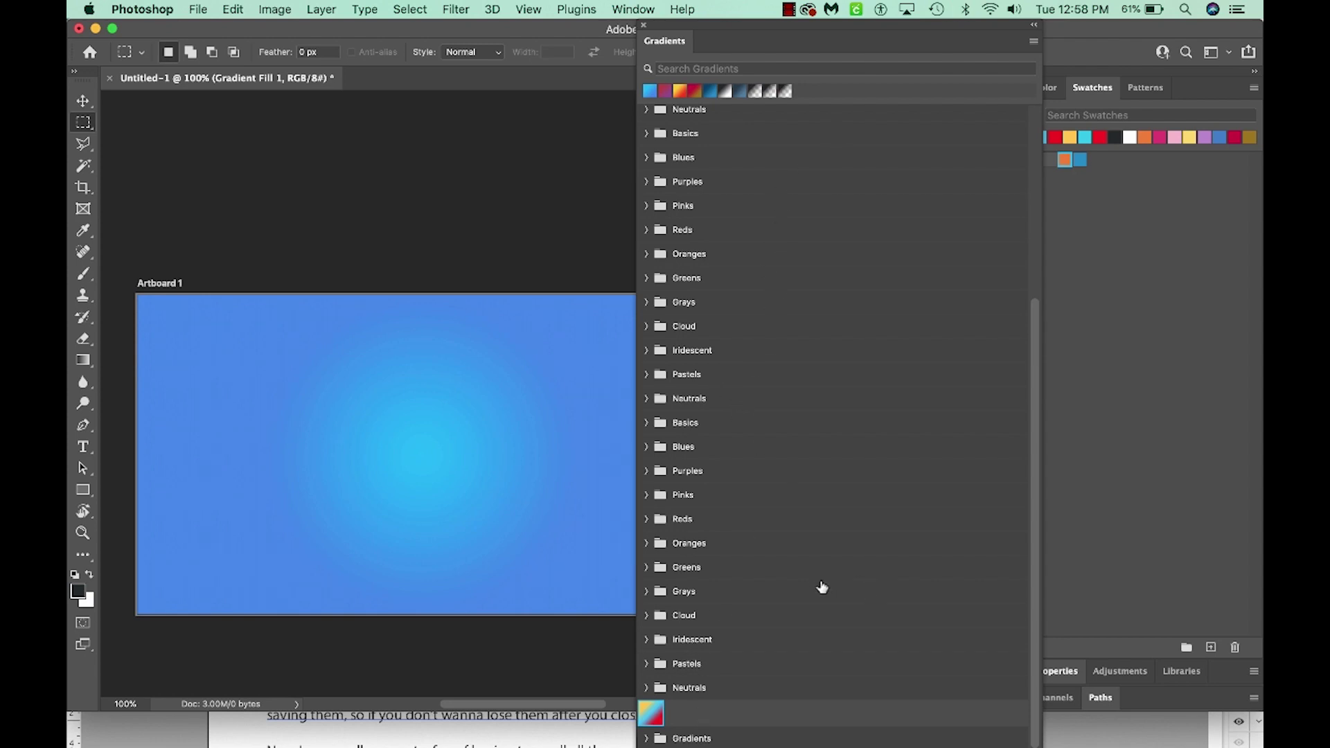
Dock the Gradients panel and create a new gradient group named 'Default Gradients'
left_click_drag(822, 585, 1129, 664)
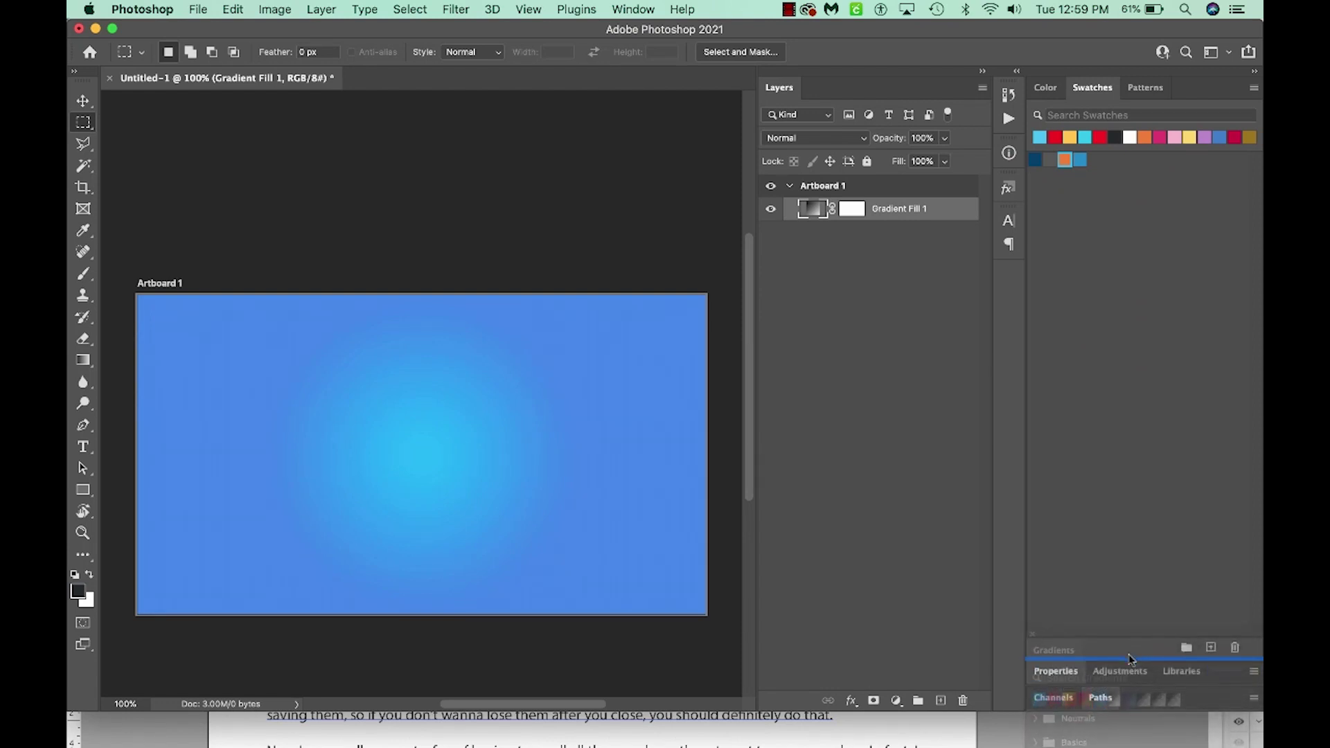
left_click(1185, 648)
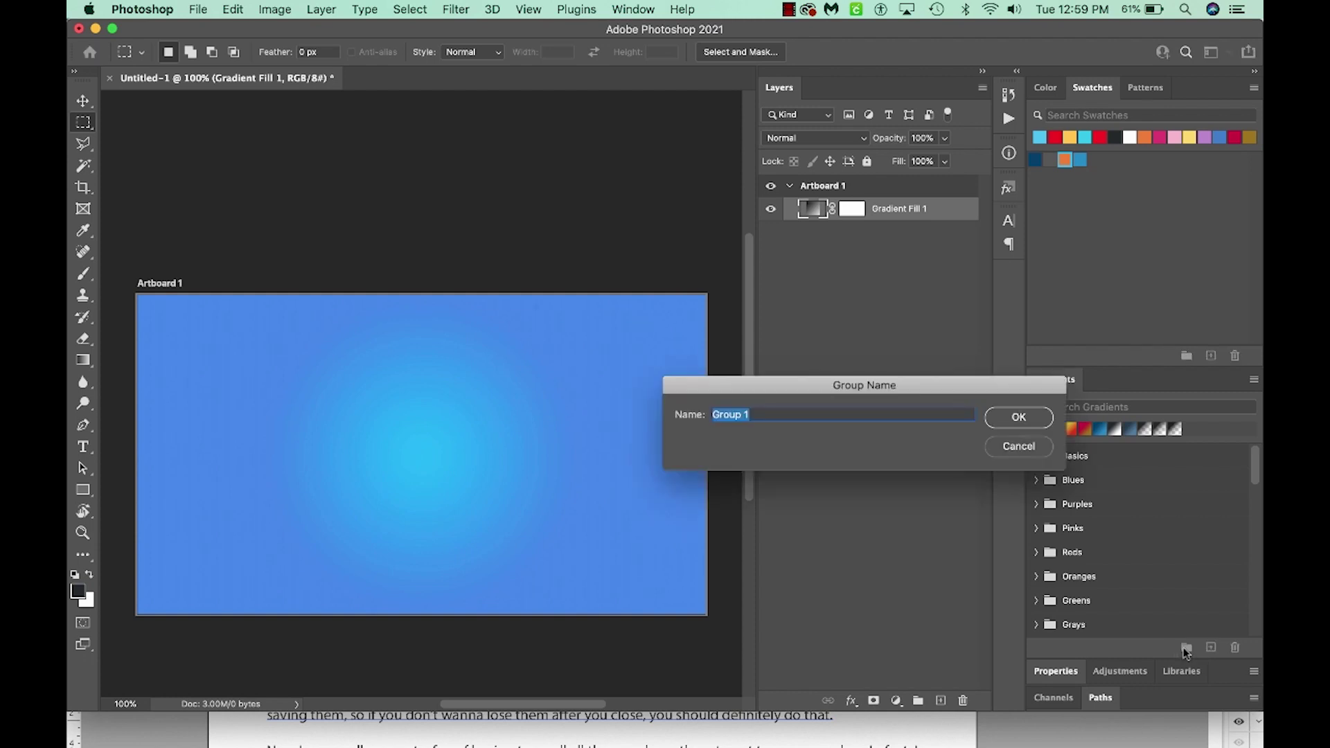
type("Default Gradients")
key("Return")
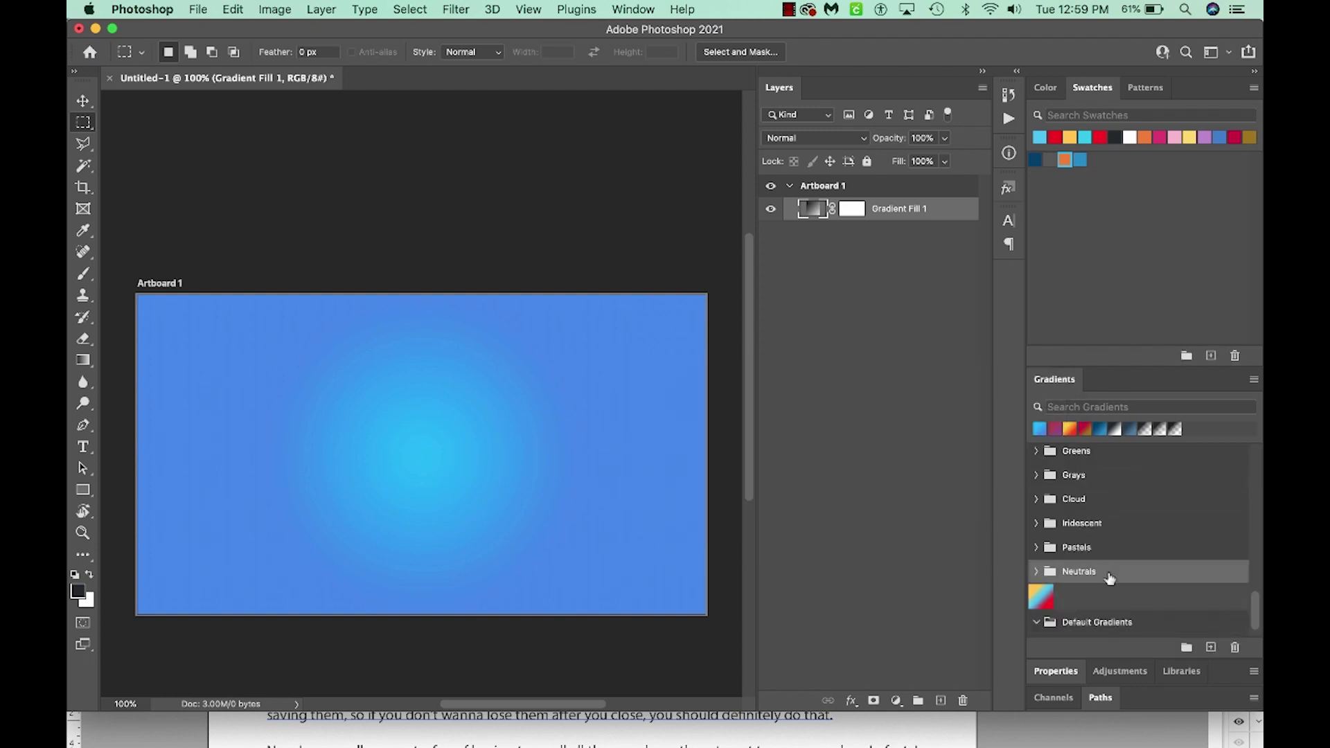
Move all the built-in gradient folders into the Default Gradients group
scroll(1124, 554, "down", 1)
scroll(1122, 554, "up", 5)
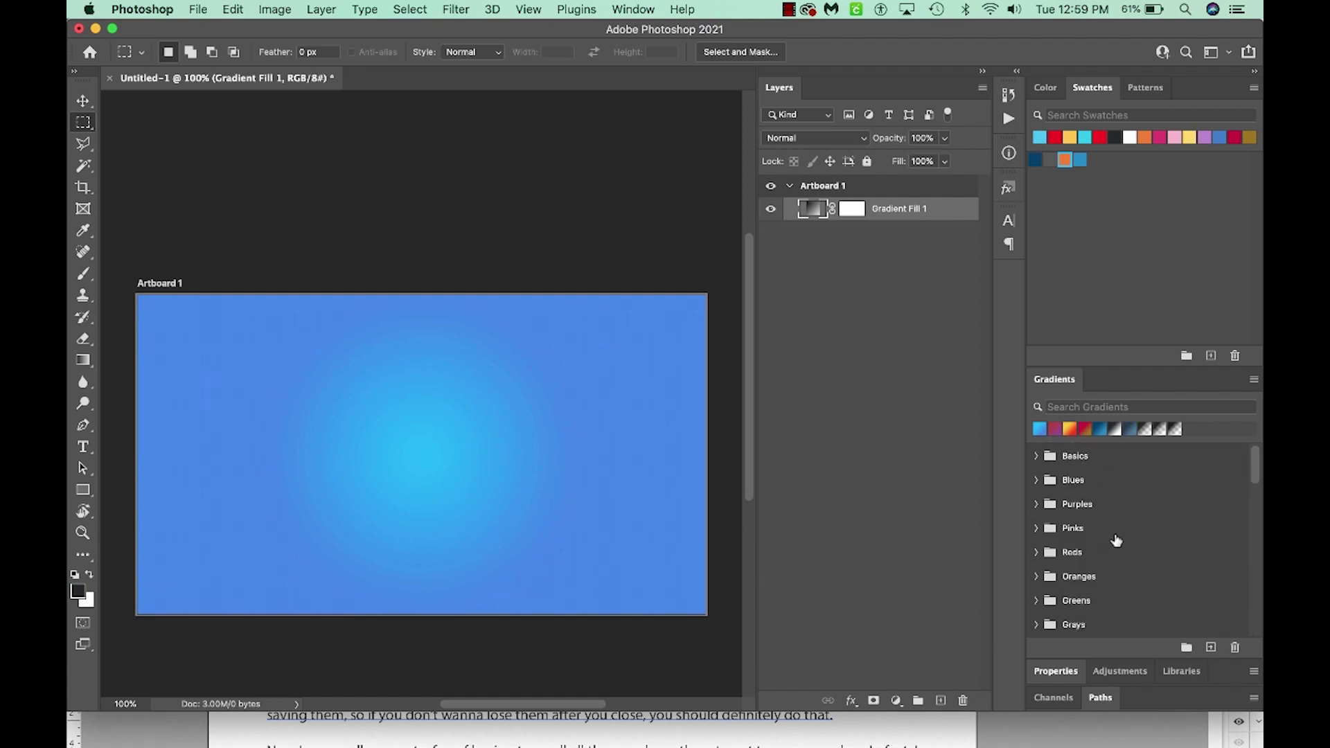
left_click(1122, 554, "shift")
scroll(1052, 539, "down", 5)
left_click_drag(1054, 539, 1092, 598)
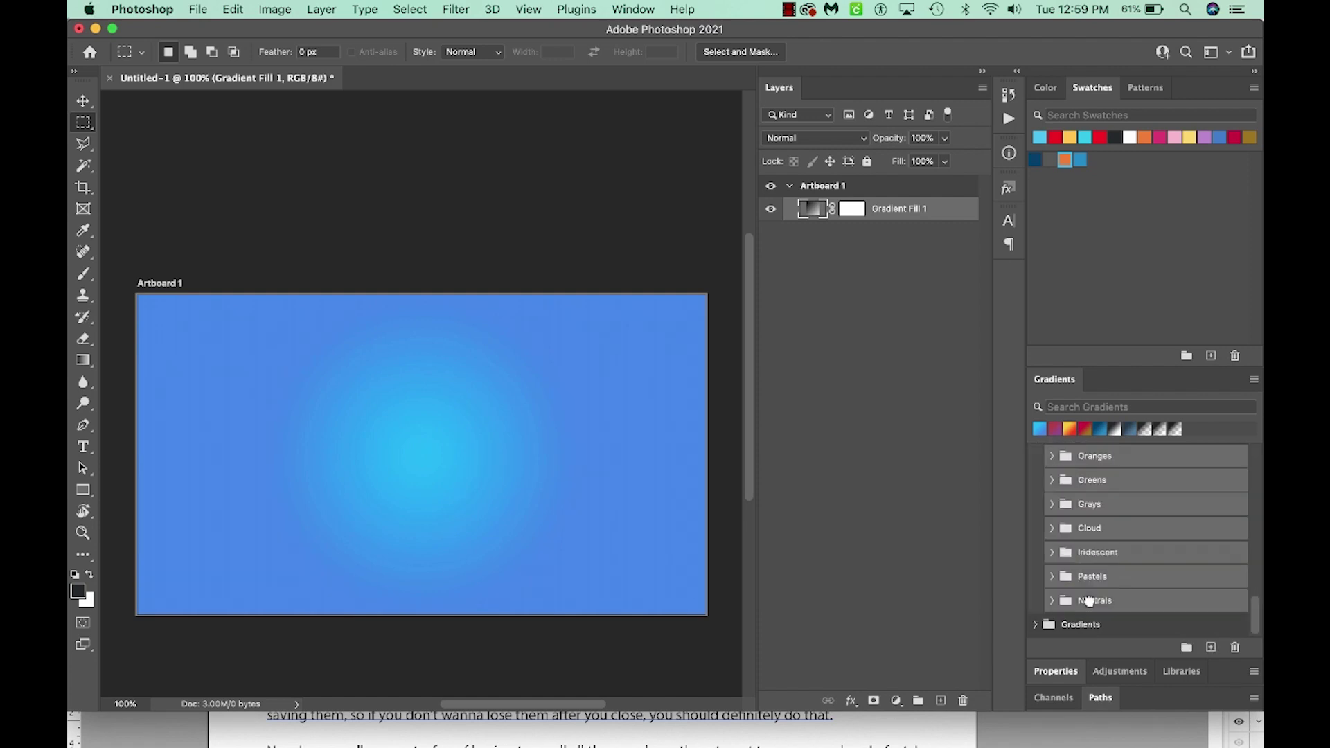
scroll(1039, 485, "up", 2)
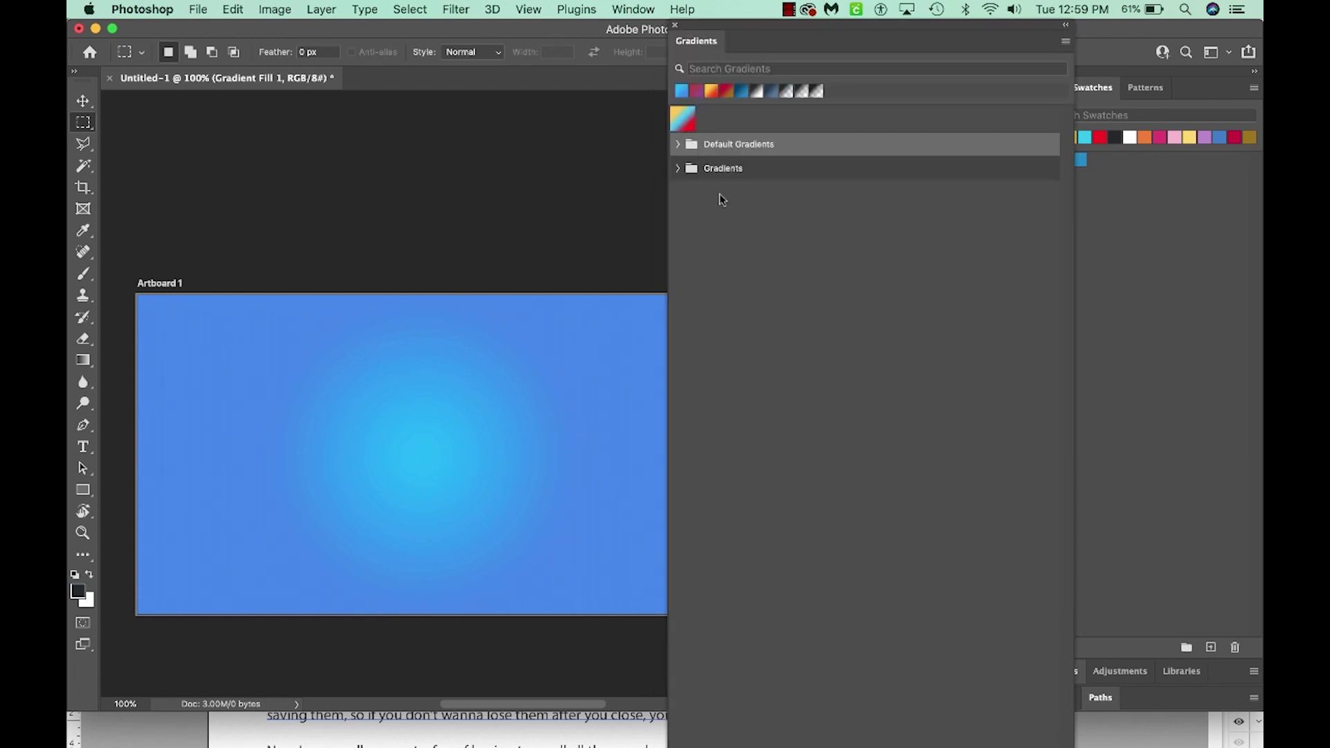
Expand the Default Gradients group to browse its folders, then select the group row
left_click(678, 145)
left_click(678, 146)
left_click(677, 145)
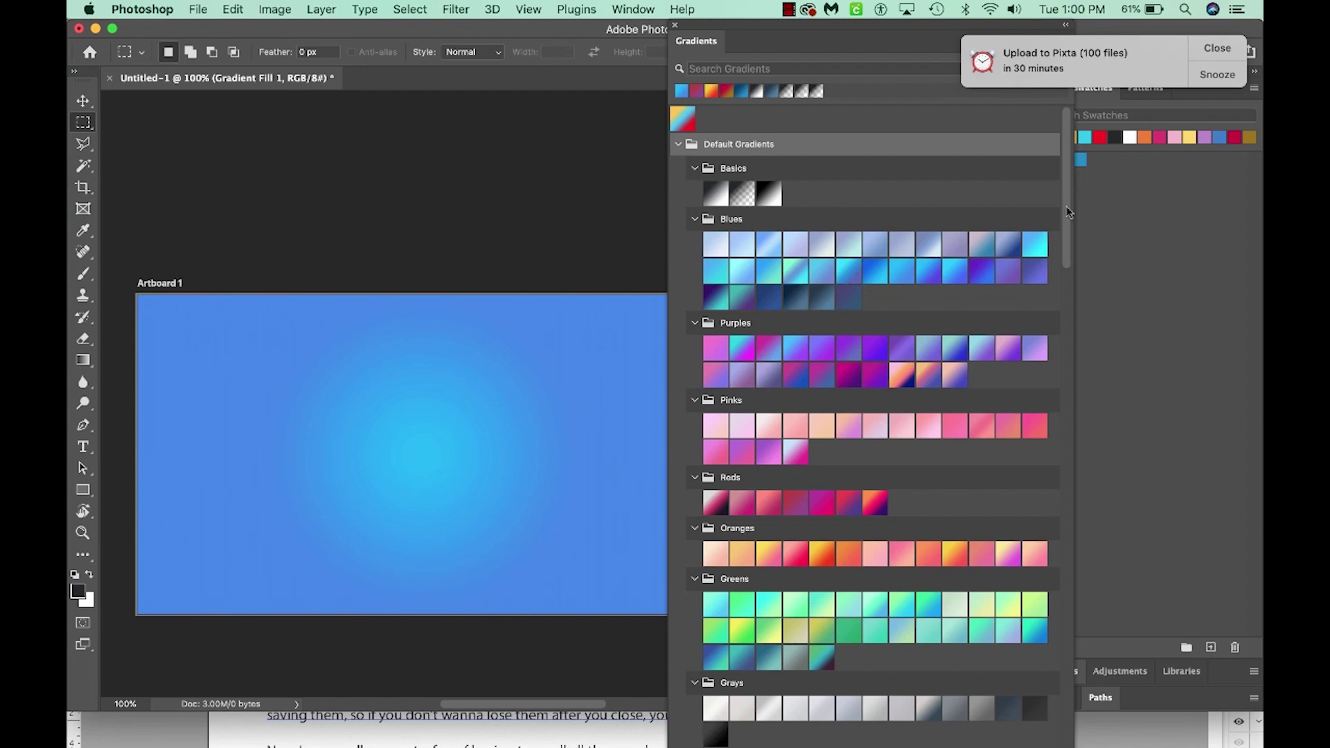
scroll(1069, 201, "down", 10)
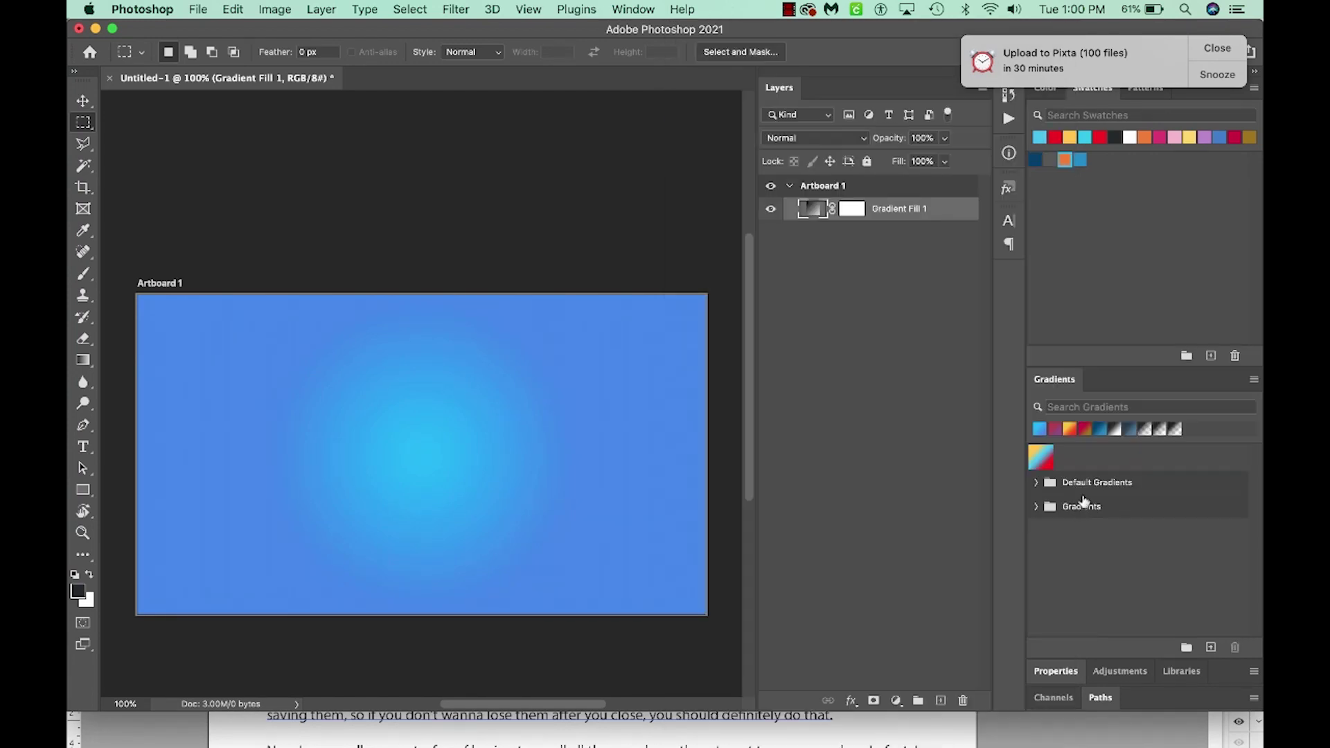
left_click(1085, 491)
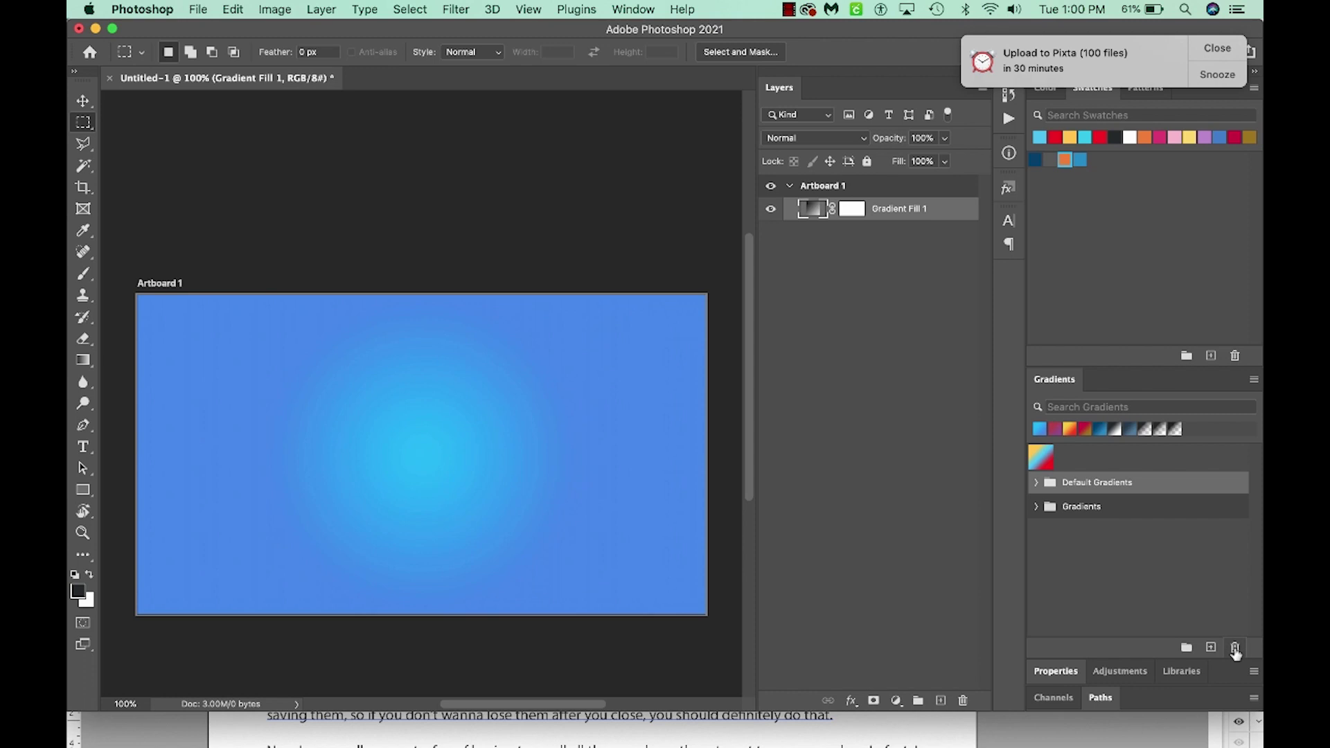